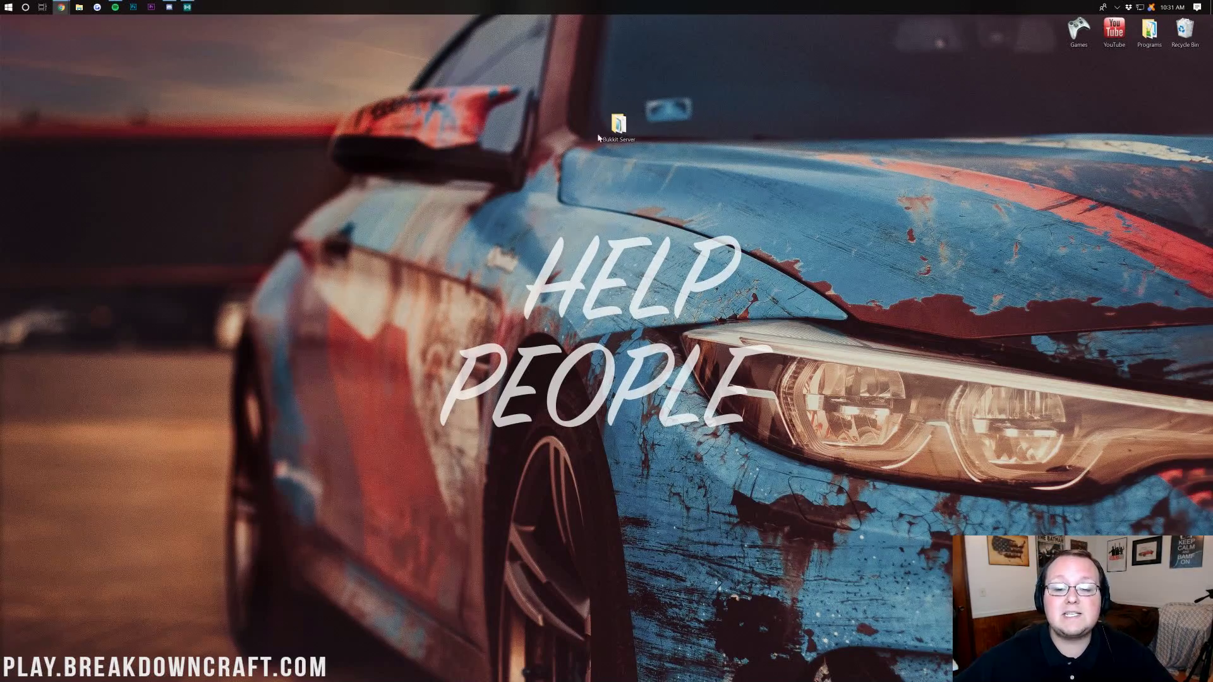
Step: Reposition the Bukkit Server folder on the desktop and bring up the browser's Bukkit Plugins page
{"action": "left_click_drag", "start_coordinate": [617, 126], "coordinate": [588, 128]}
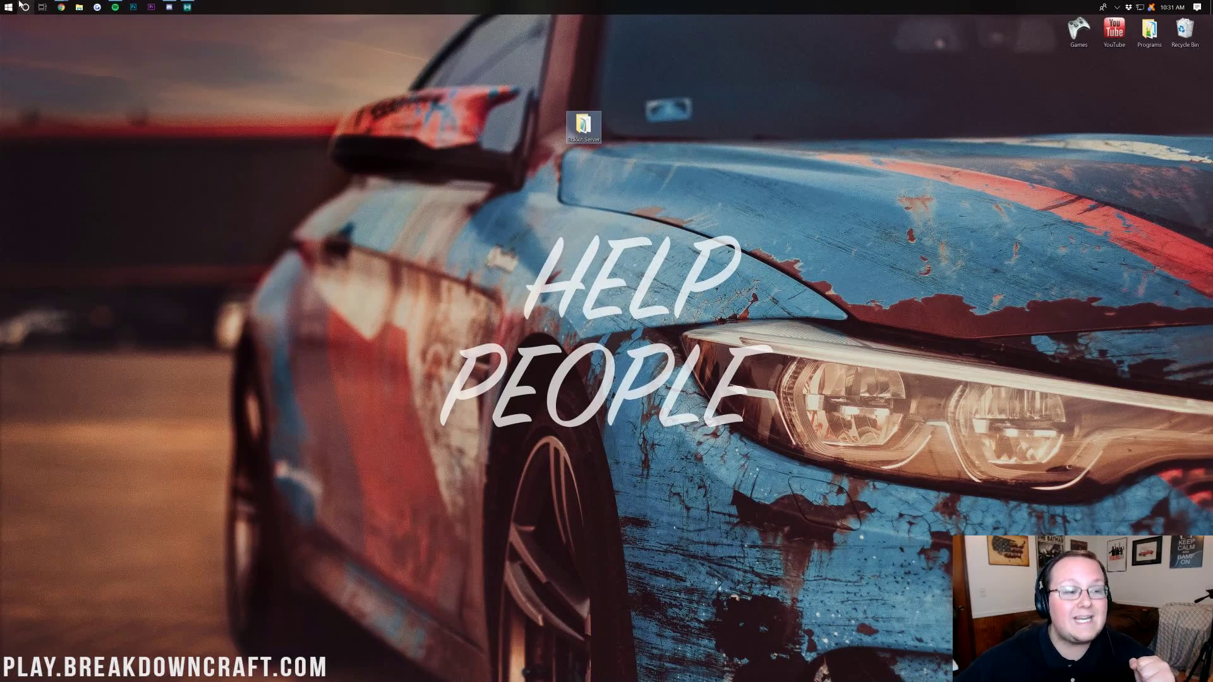
{"action": "mouse_move", "coordinate": [61, 7]}
{"action": "left_click", "coordinate": [110, 50]}
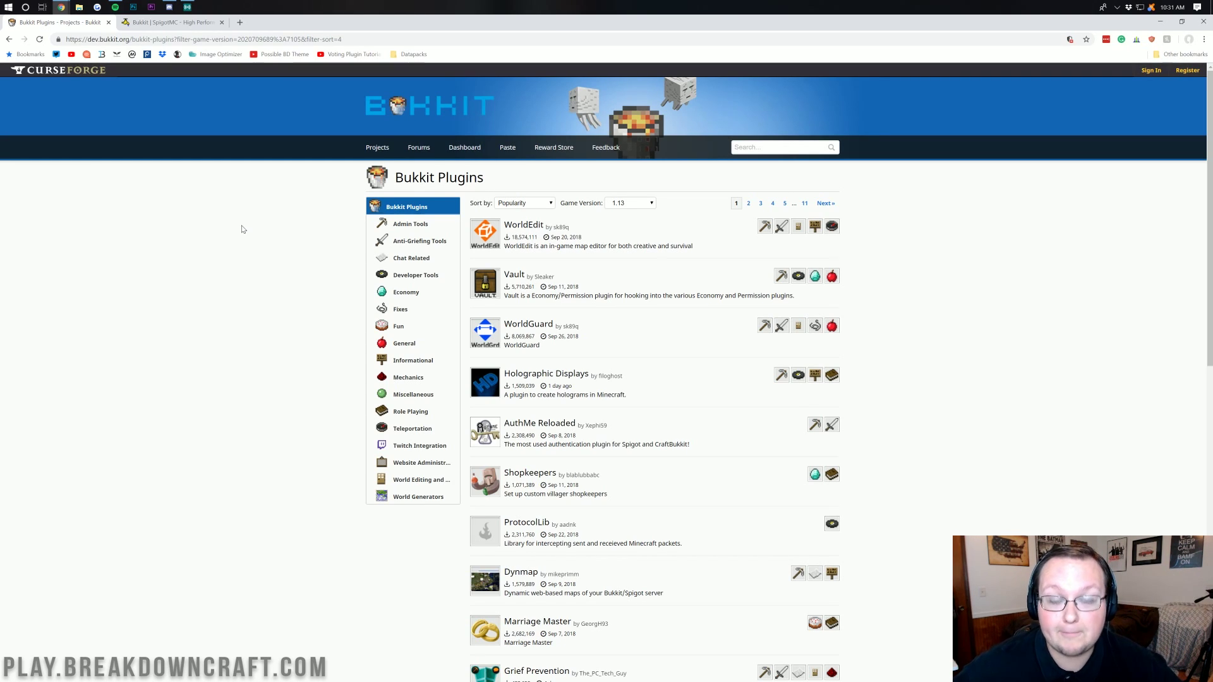
Step: Look through the Bukkit Plugins list and choose 1.13 as the game version
{"action": "left_click_drag", "start_coordinate": [497, 174], "coordinate": [413, 184]}
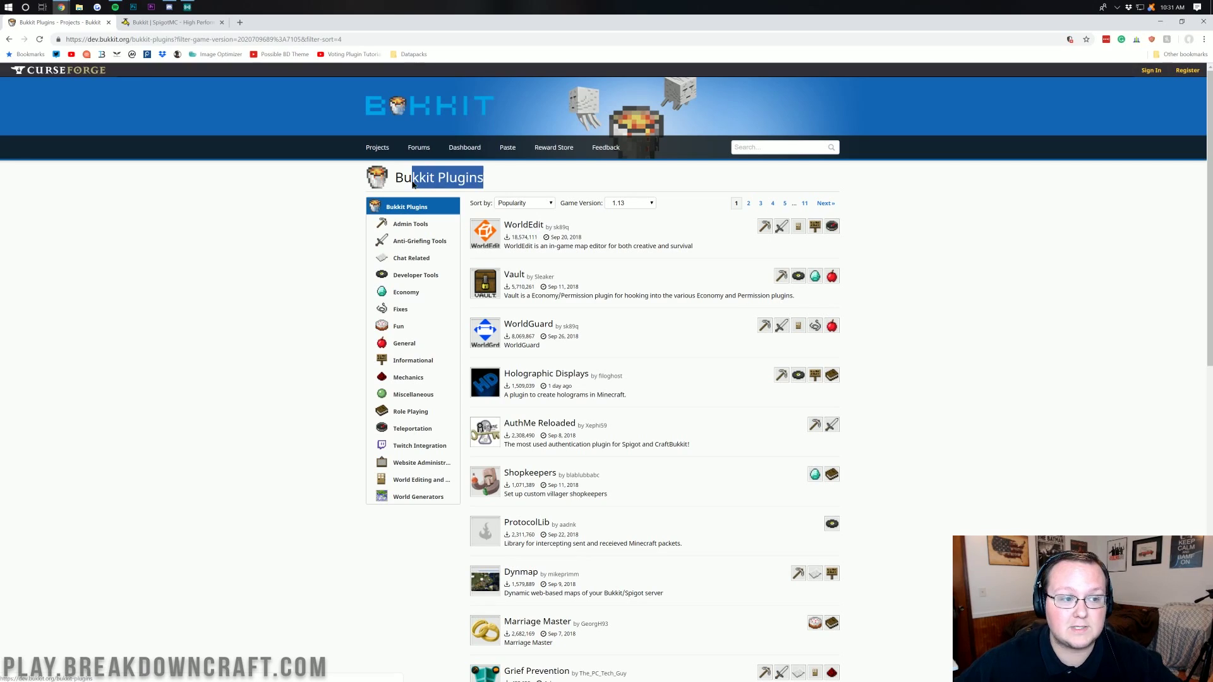
{"action": "left_click", "coordinate": [226, 215]}
{"action": "scroll", "coordinate": [636, 231], "scroll_direction": "down", "scroll_amount": 6}
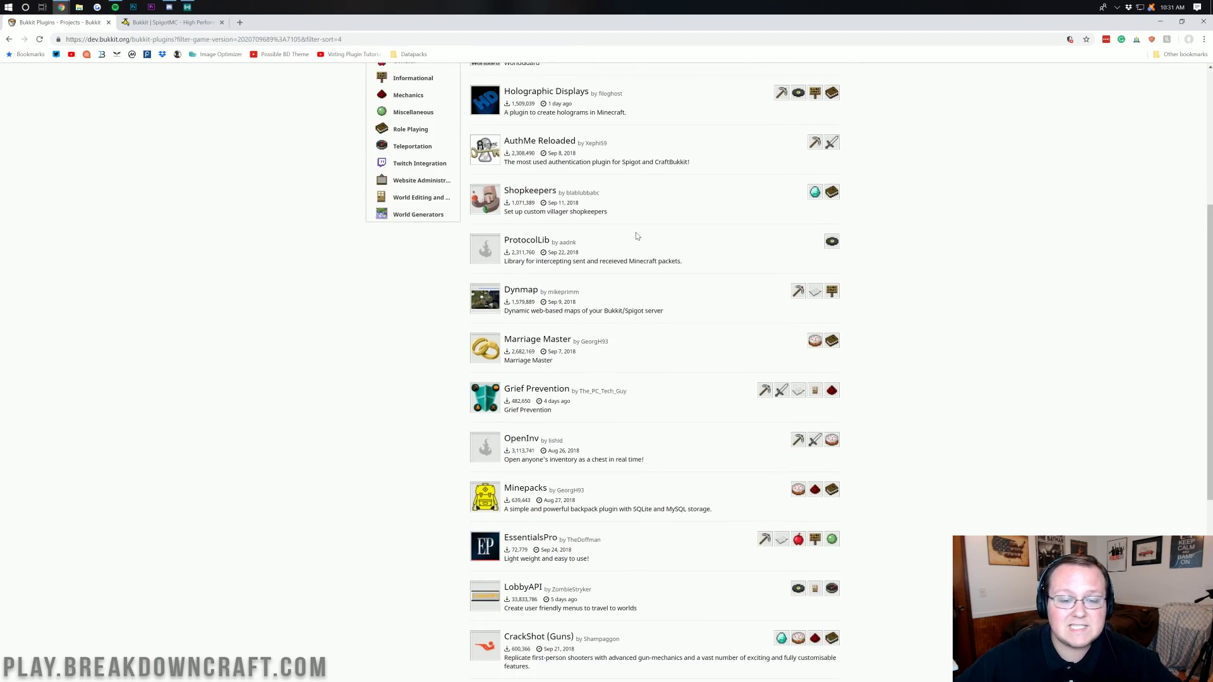
{"action": "scroll", "coordinate": [636, 232], "scroll_direction": "down", "scroll_amount": 4}
{"action": "scroll", "coordinate": [629, 253], "scroll_direction": "up", "scroll_amount": 10}
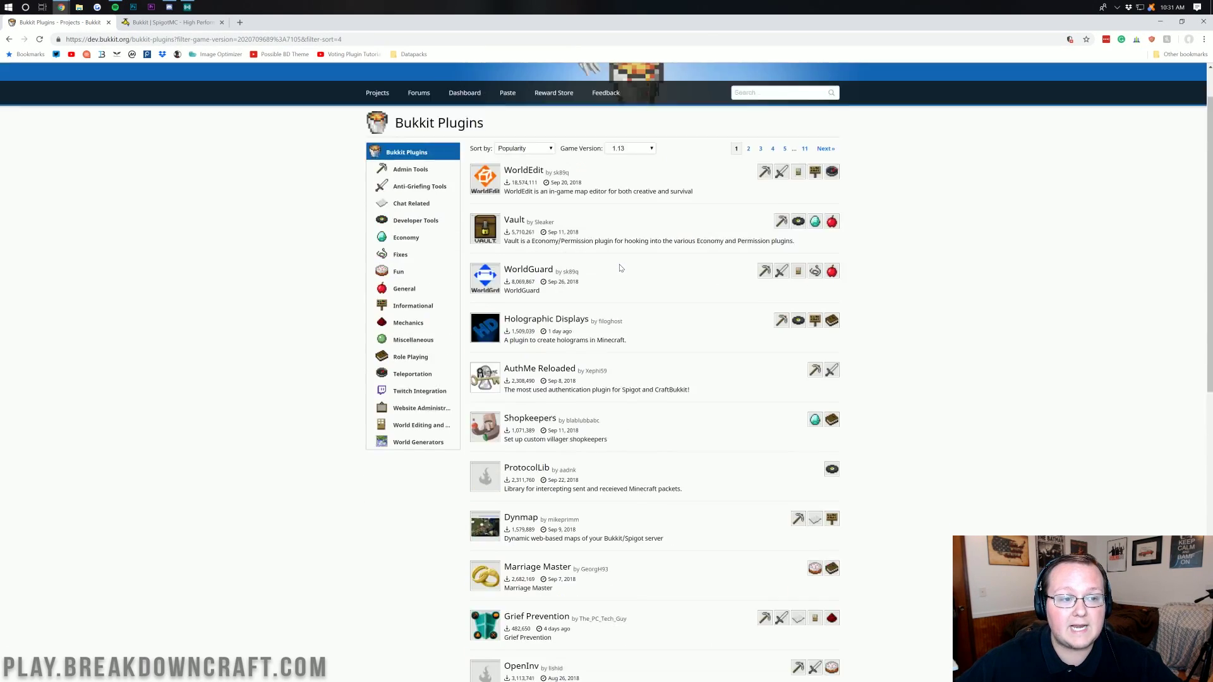
{"action": "left_click", "coordinate": [621, 208]}
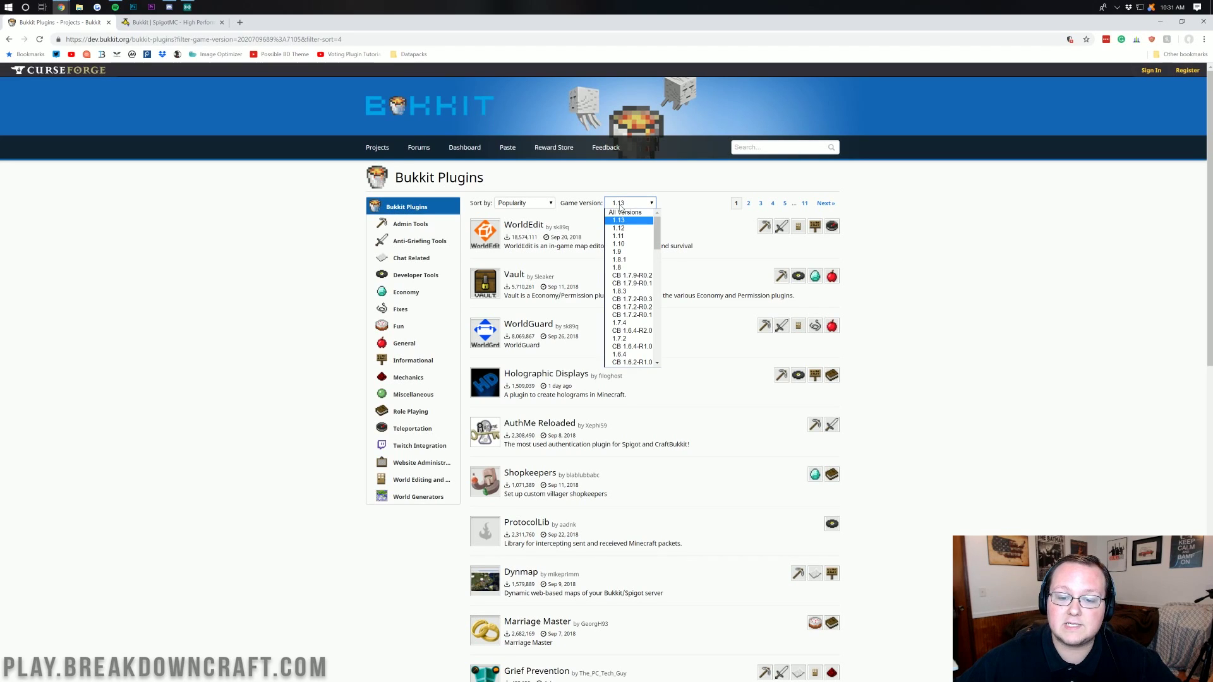
{"action": "left_click", "coordinate": [621, 225]}
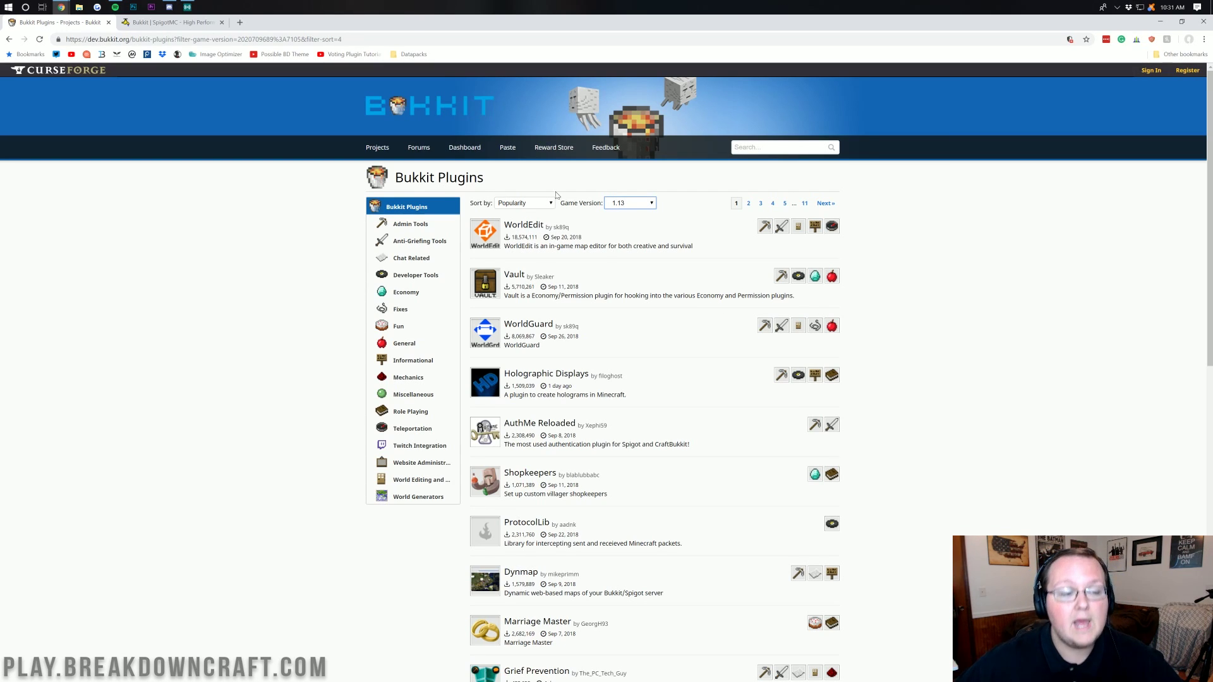
Step: Switch to the SpigotMC page and look through its Bukkit resources list
{"action": "left_click", "coordinate": [188, 24]}
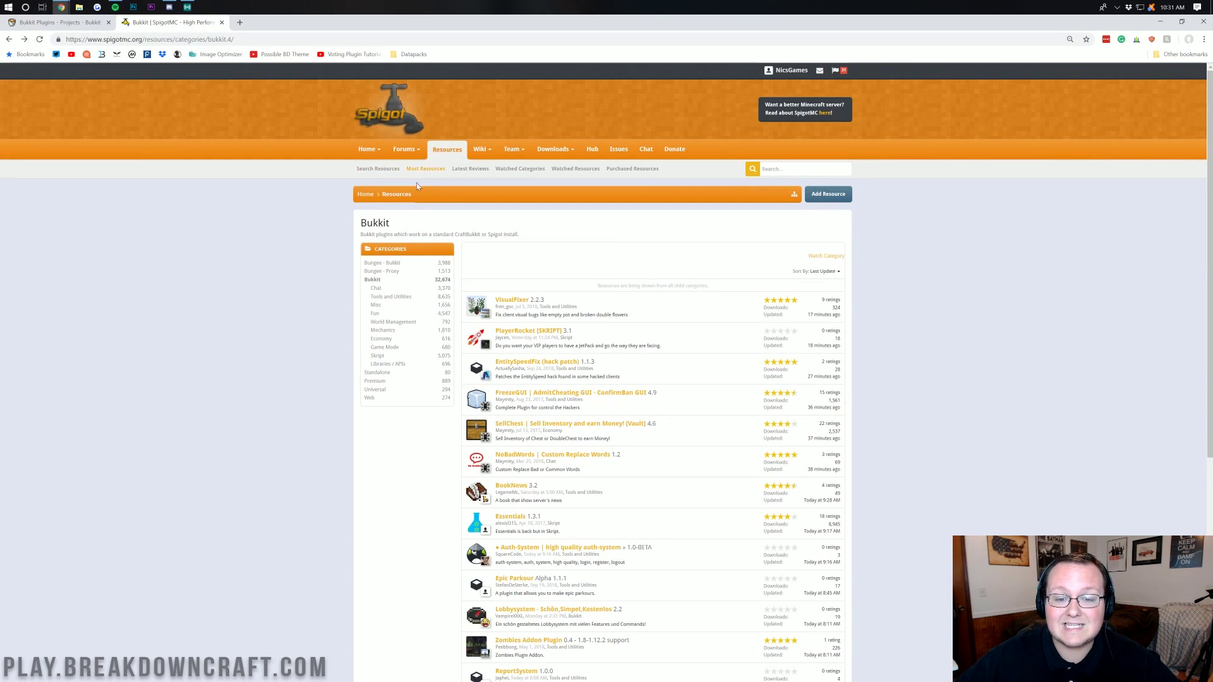
{"action": "scroll", "coordinate": [621, 239], "scroll_direction": "down", "scroll_amount": 10}
{"action": "scroll", "coordinate": [622, 238], "scroll_direction": "up", "scroll_amount": 10}
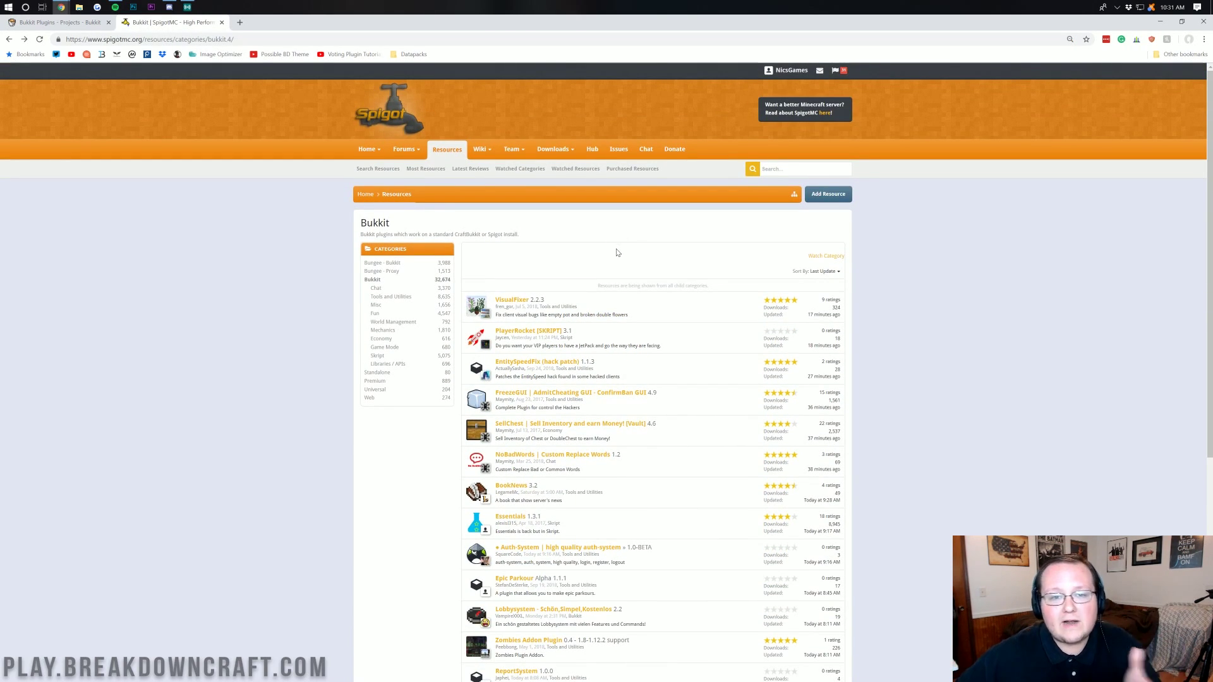
{"action": "scroll", "coordinate": [618, 253], "scroll_direction": "down", "scroll_amount": 2}
{"action": "scroll", "coordinate": [606, 235], "scroll_direction": "up", "scroll_amount": 2}
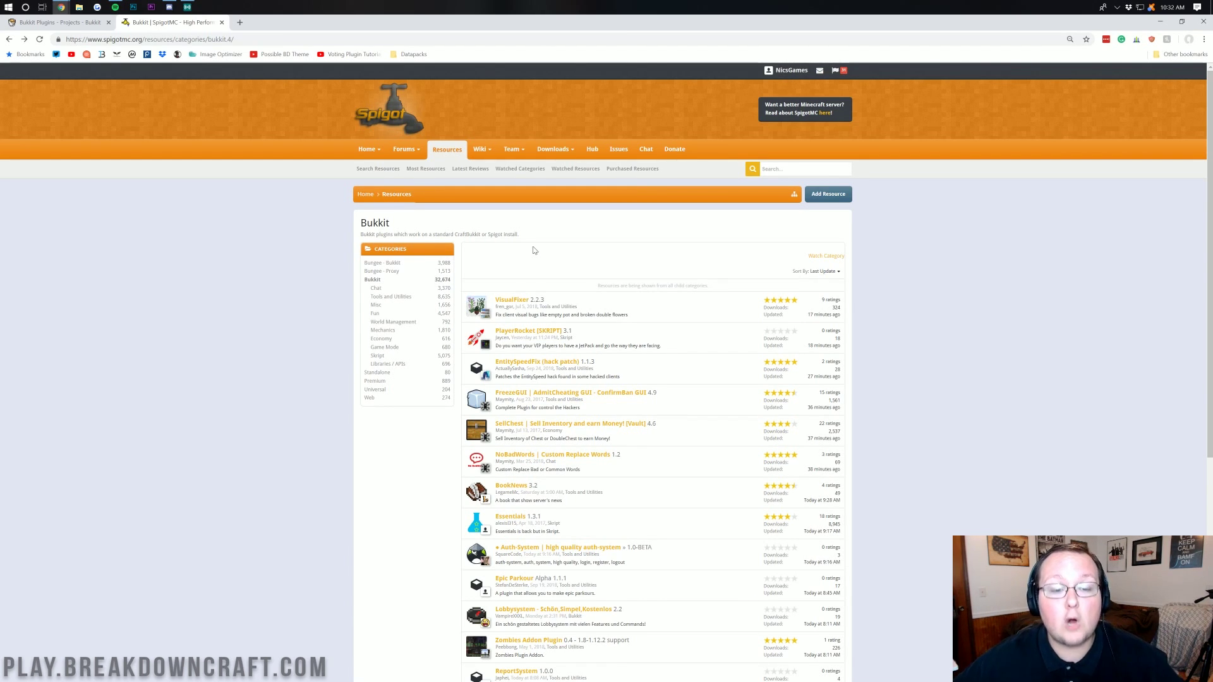
{"action": "scroll", "coordinate": [533, 250], "scroll_direction": "down", "scroll_amount": 5}
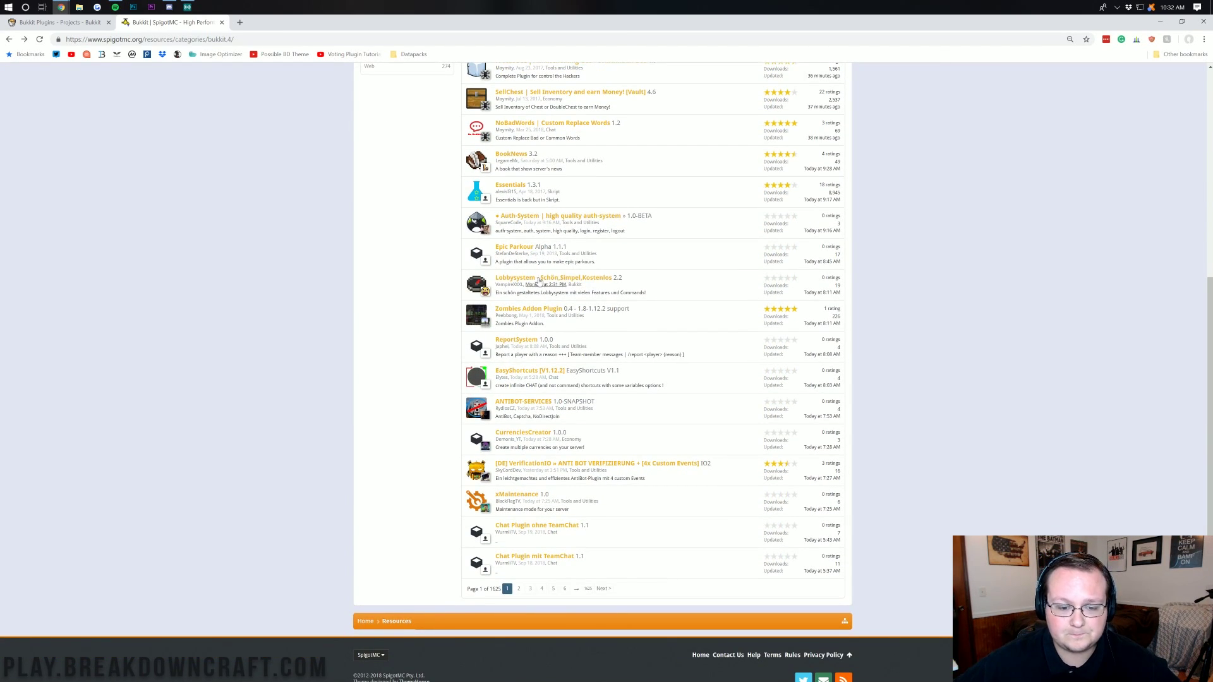
Step: Check the tested Minecraft versions on the Epic Parkour and VisualFixer resource pages
{"action": "left_click", "coordinate": [509, 248]}
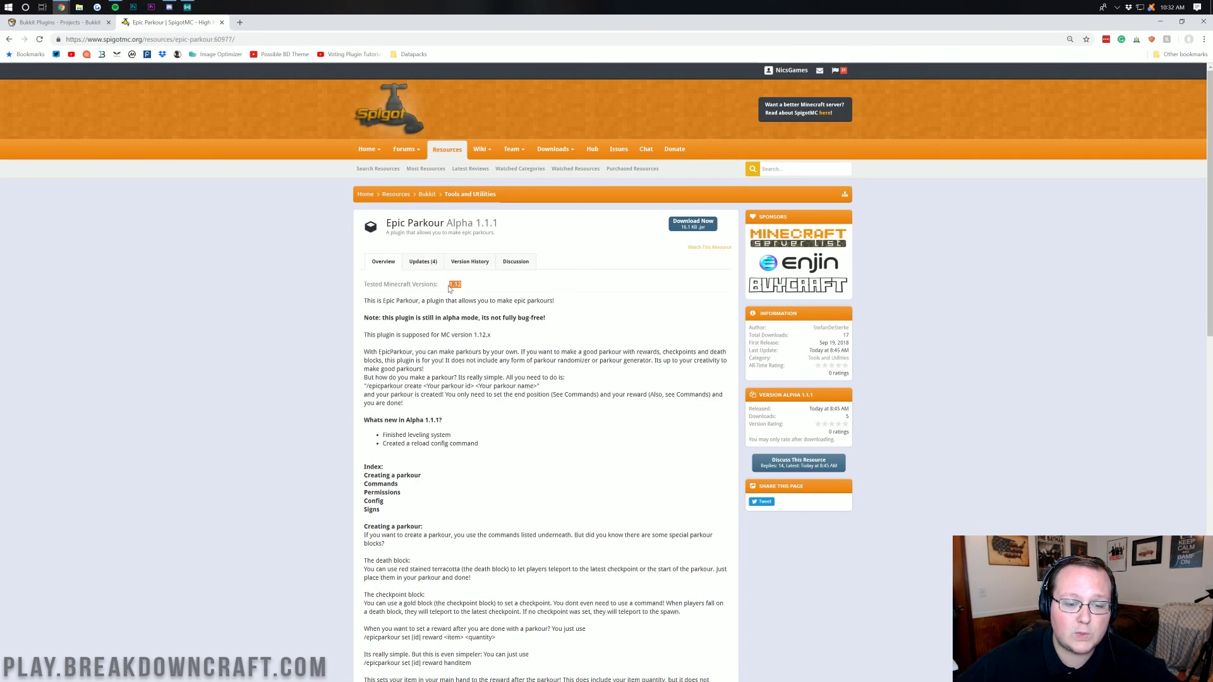
{"action": "key", "text": "alt+Left"}
{"action": "scroll", "coordinate": [472, 327], "scroll_direction": "up", "scroll_amount": 5}
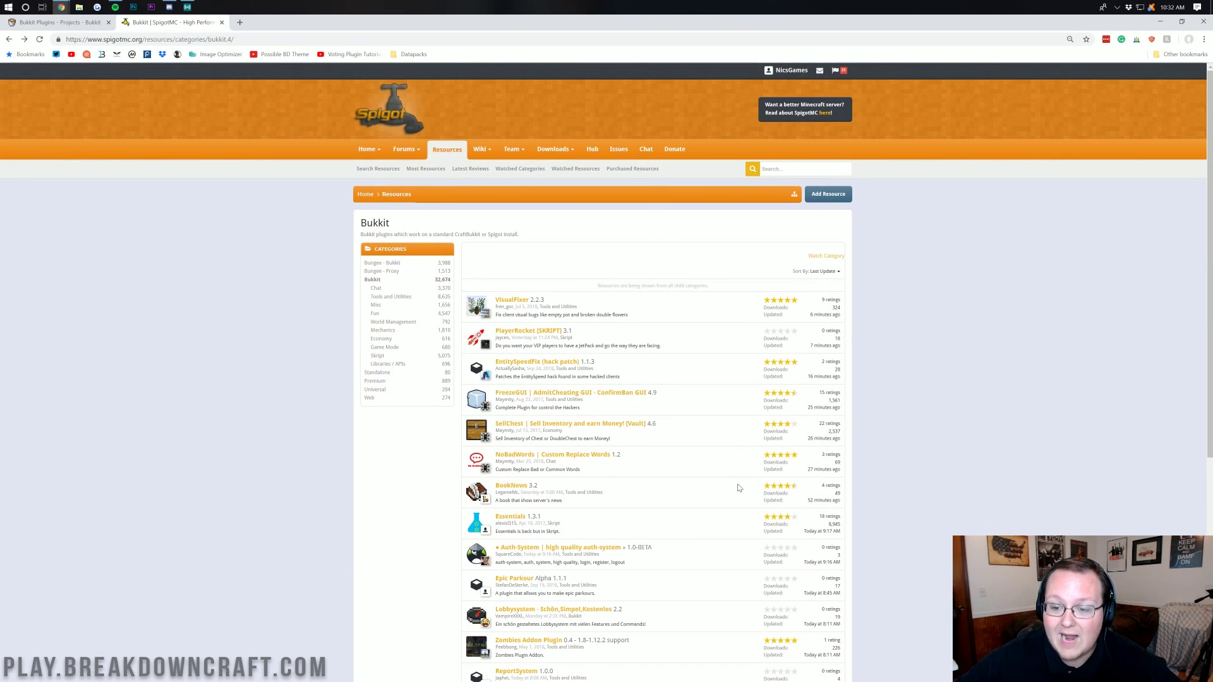
{"action": "left_click", "coordinate": [520, 302]}
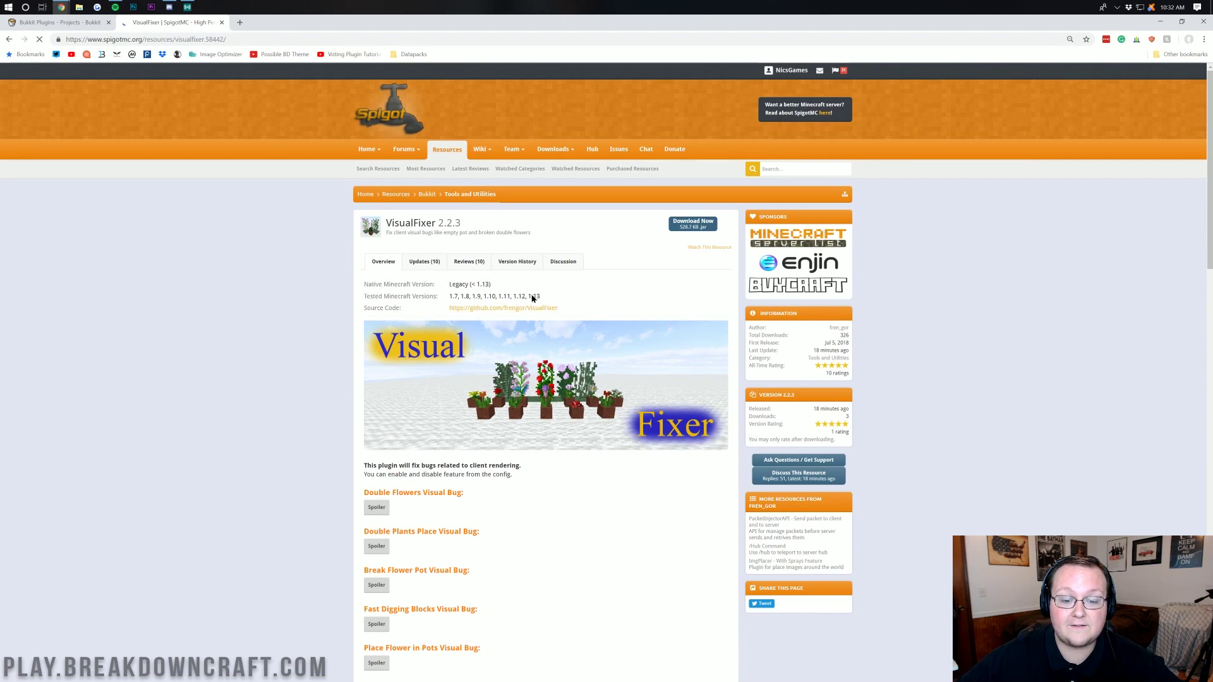
{"action": "left_click", "coordinate": [522, 284]}
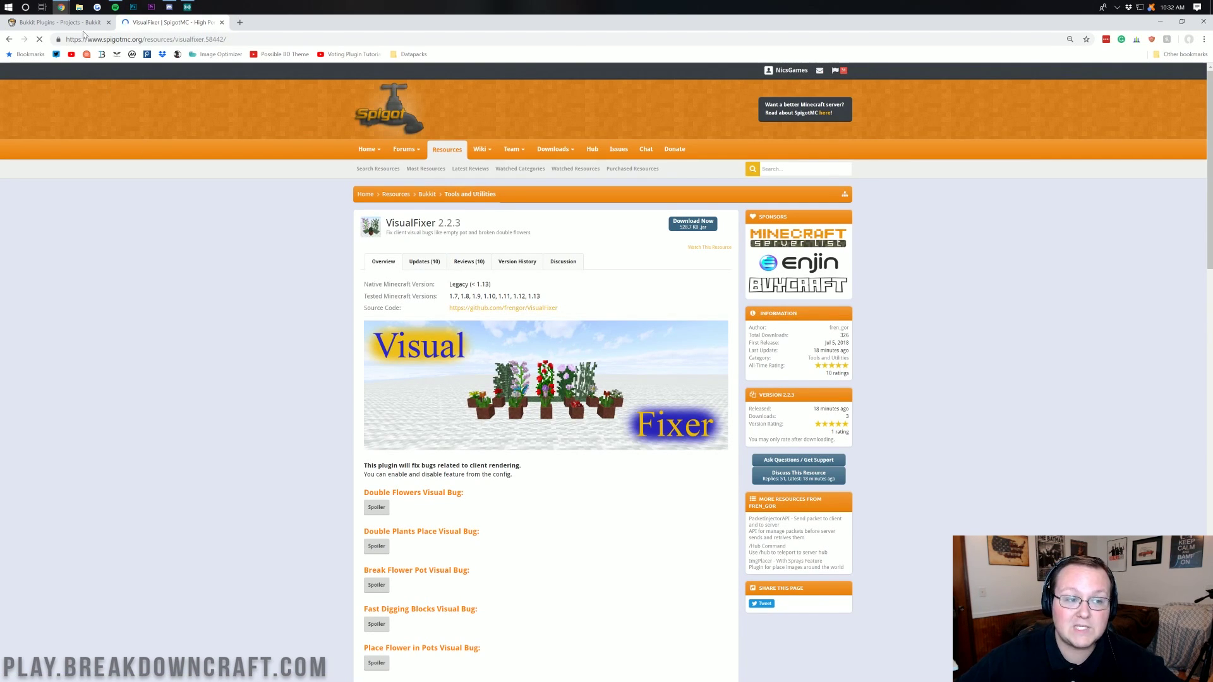
Step: From the Bukkit Plugins list for game version 1.13, open WorldEdit in a new tab and WorldGuard in the current one
{"action": "left_click", "coordinate": [58, 21]}
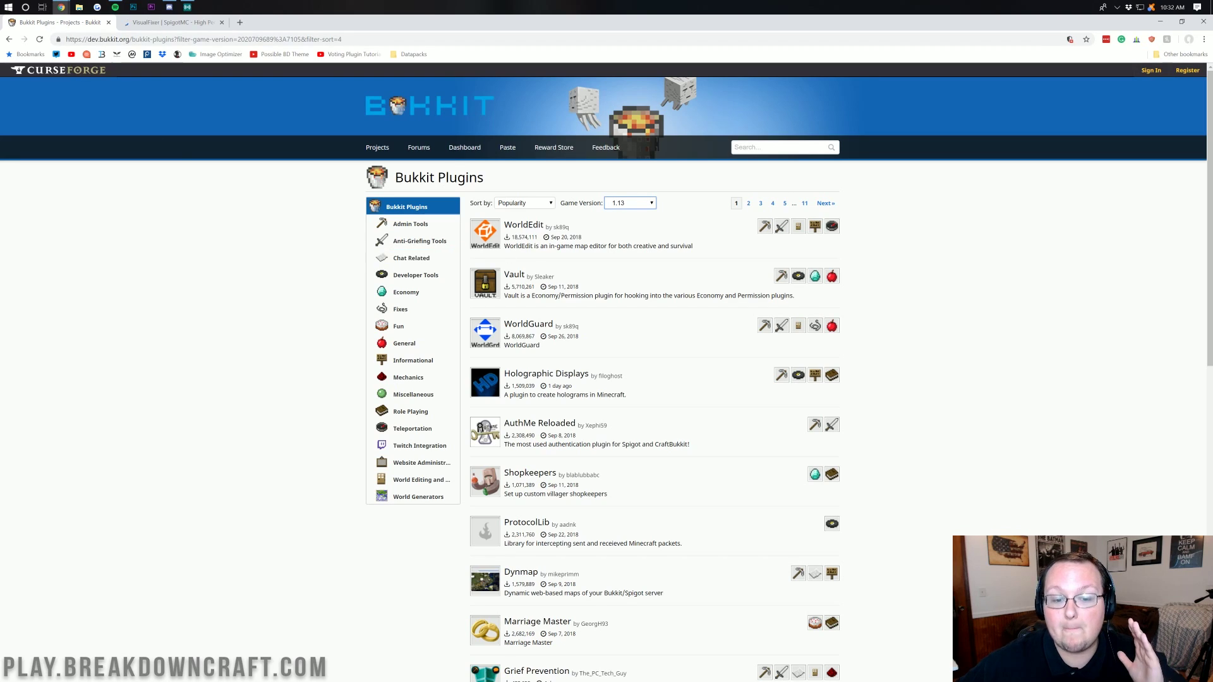
{"action": "left_click", "coordinate": [630, 203]}
{"action": "left_click", "coordinate": [644, 222]}
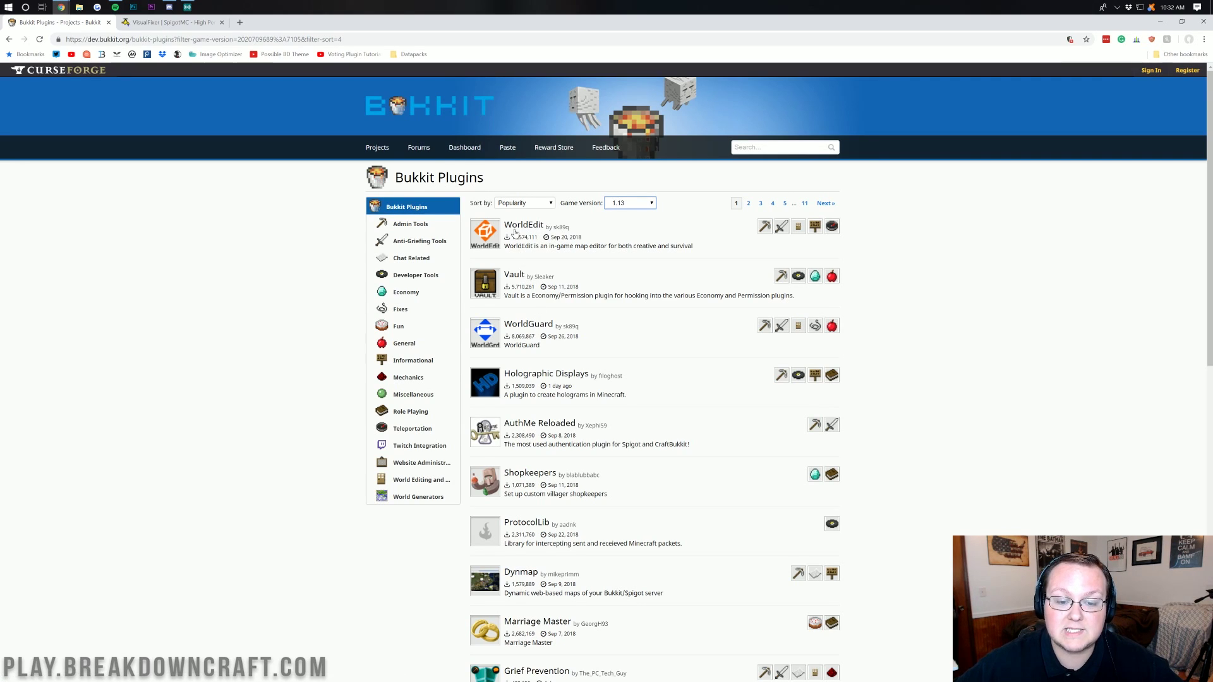
{"action": "middle_click", "coordinate": [540, 333]}
{"action": "left_click", "coordinate": [499, 326]}
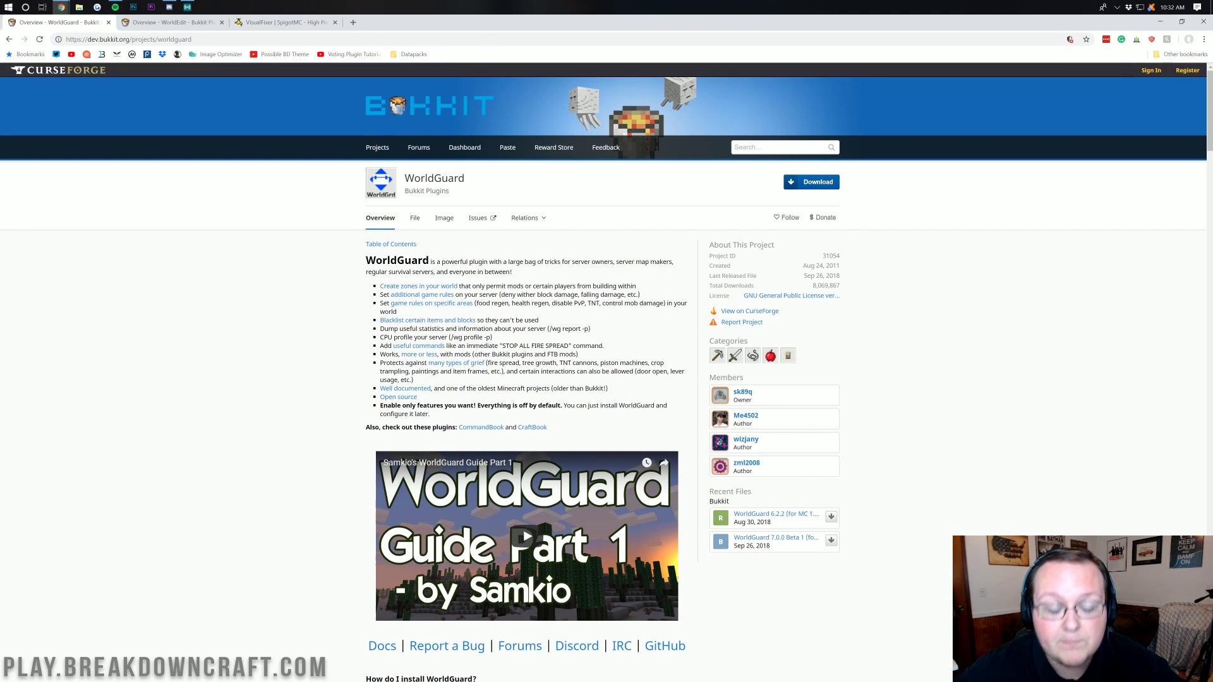
Step: Download WorldGuard 7.0.0 Beta 1 for MC 1.13 from the project's file list and keep the flagged file
{"action": "left_click", "coordinate": [413, 223]}
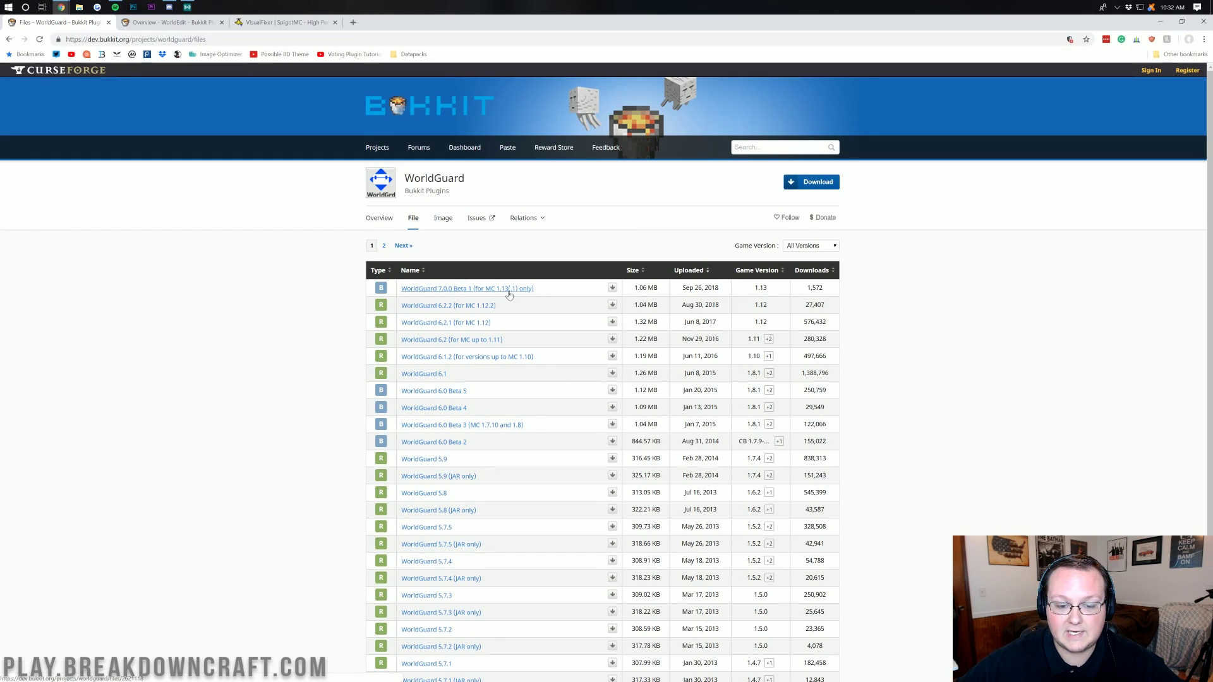
{"action": "left_click", "coordinate": [613, 288]}
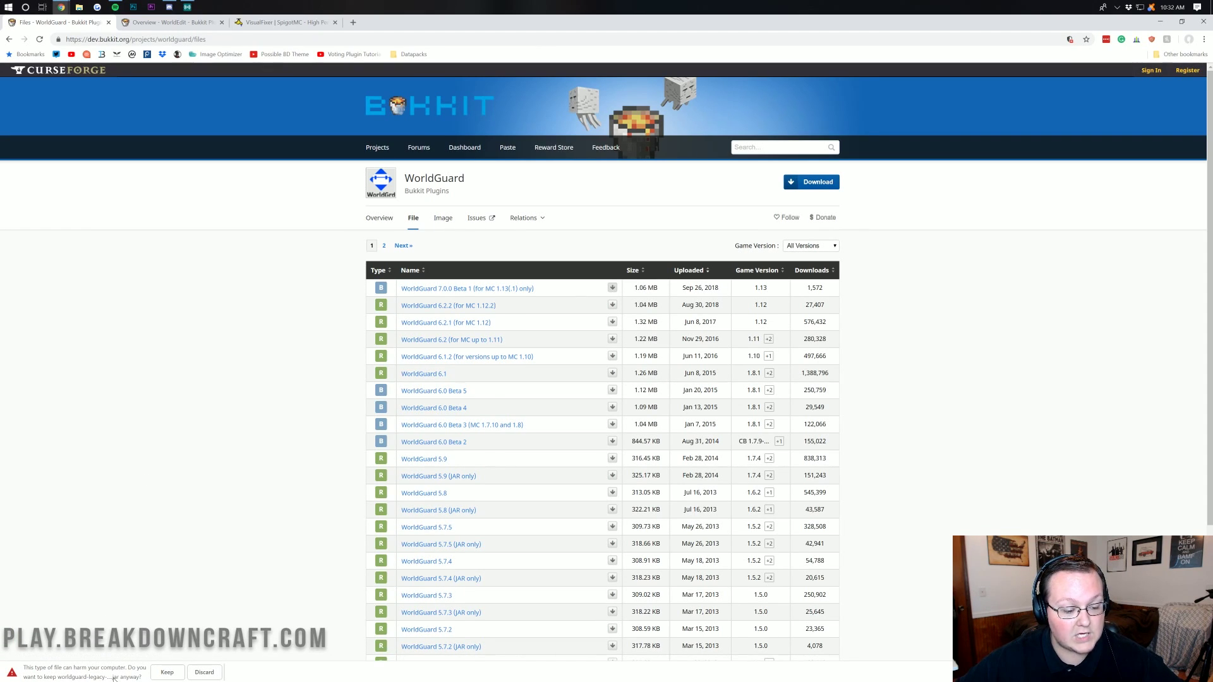
{"action": "left_click", "coordinate": [155, 675]}
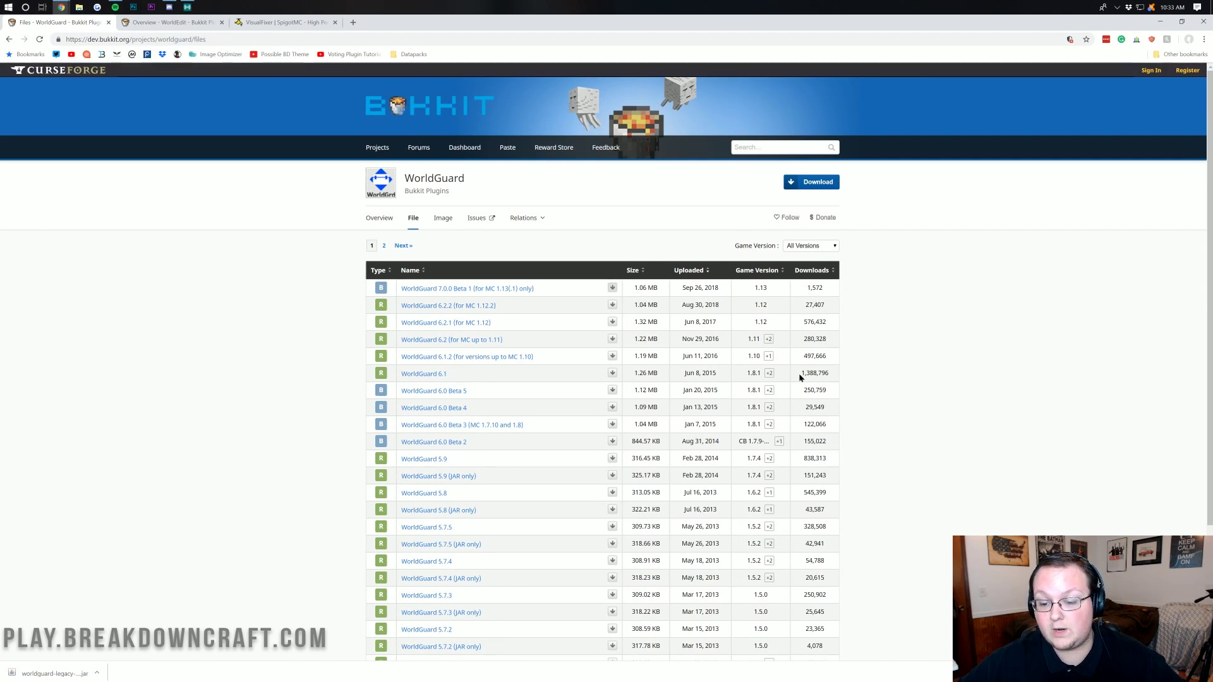
{"action": "left_click_drag", "start_coordinate": [800, 377], "coordinate": [834, 378]}
{"action": "left_click", "coordinate": [887, 374]}
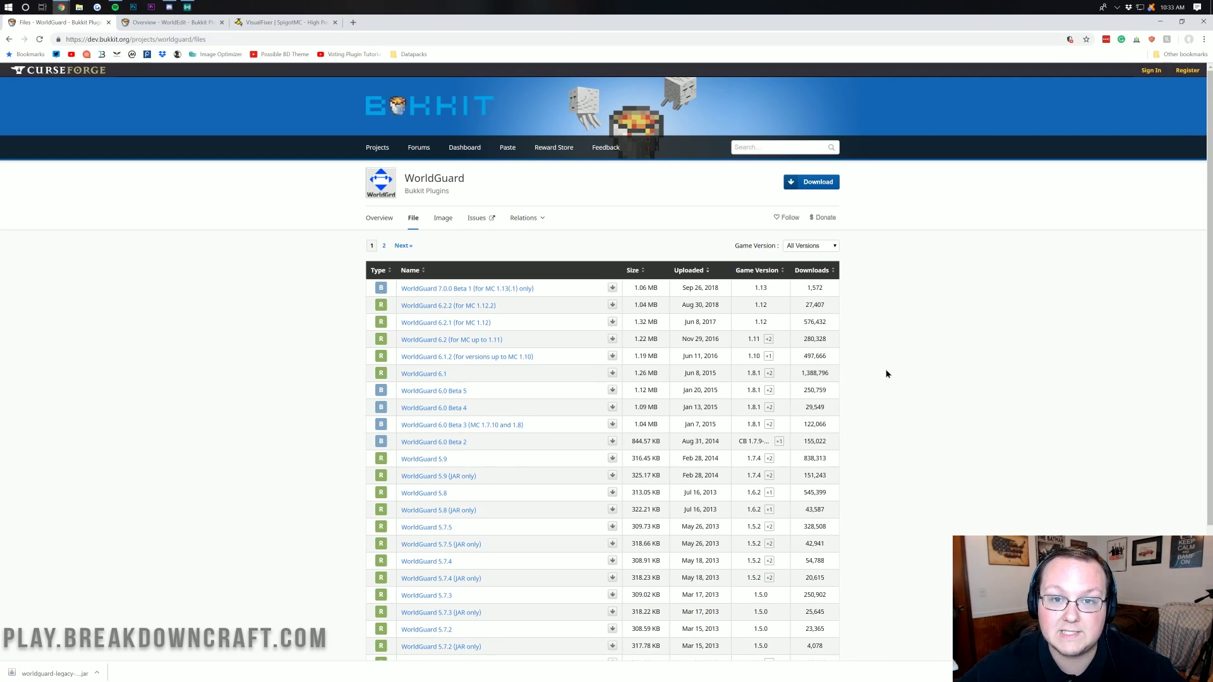
Step: Download WorldEdit 7.0.0 Beta 1 for MC 1.13 from the project's file list and keep the flagged file
{"action": "left_click", "coordinate": [182, 23]}
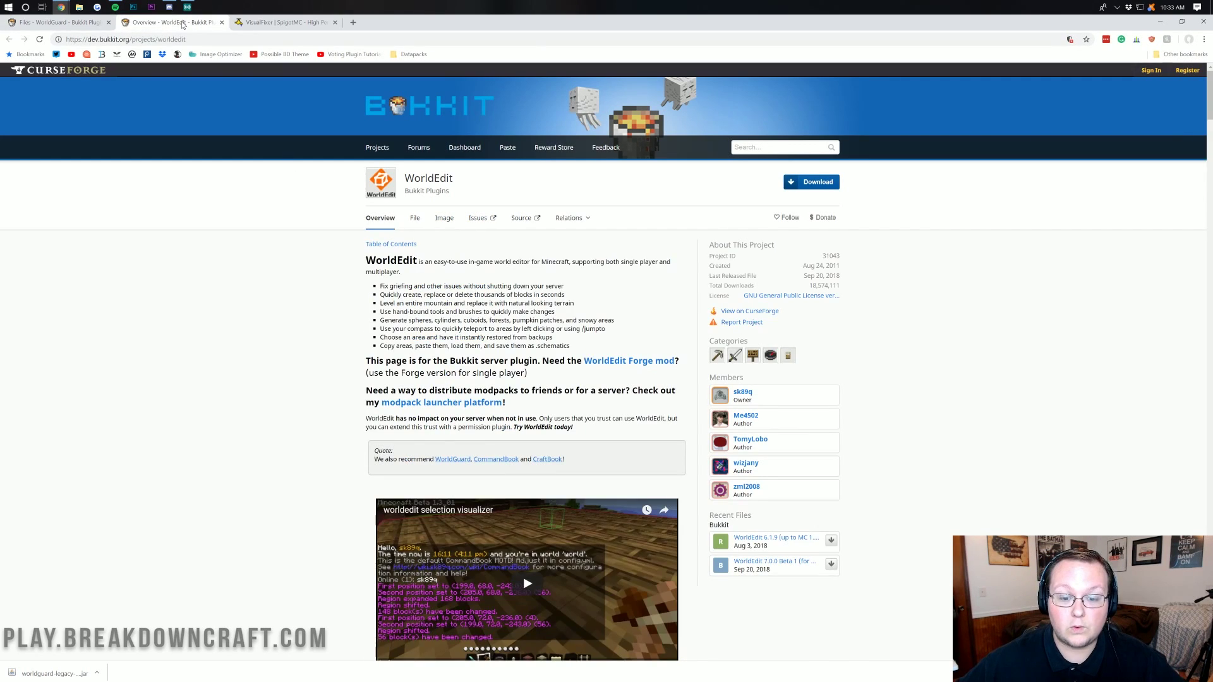
{"action": "left_click", "coordinate": [419, 218]}
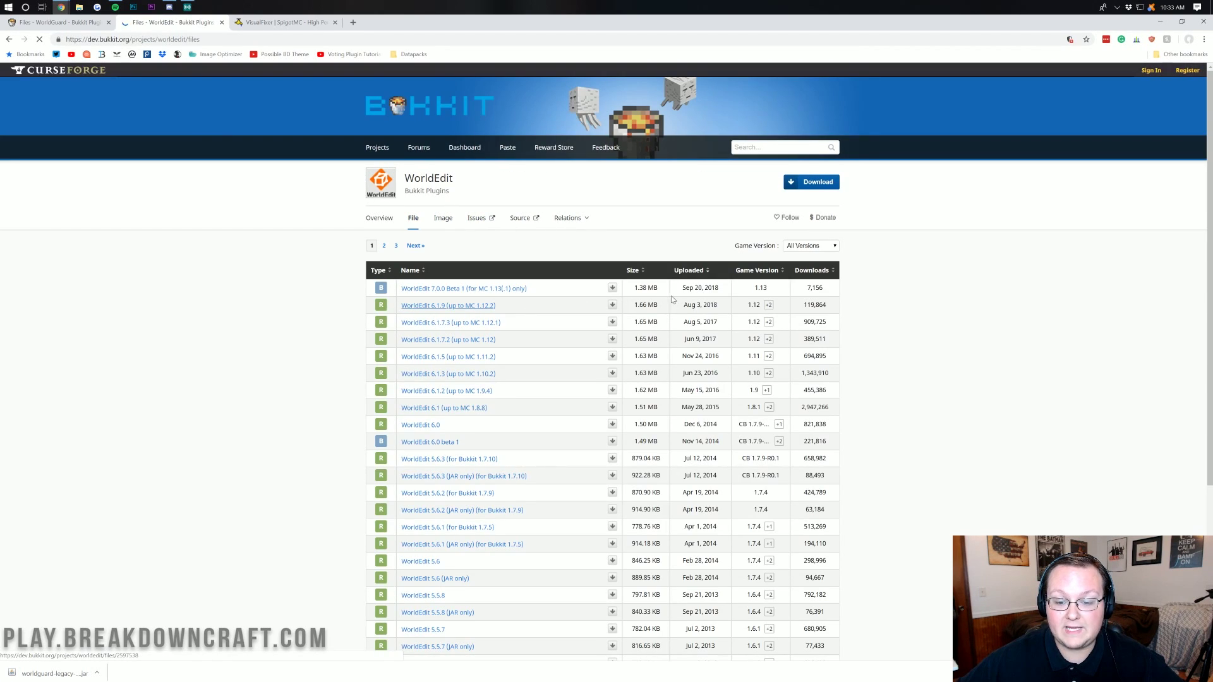
{"action": "left_click", "coordinate": [613, 291]}
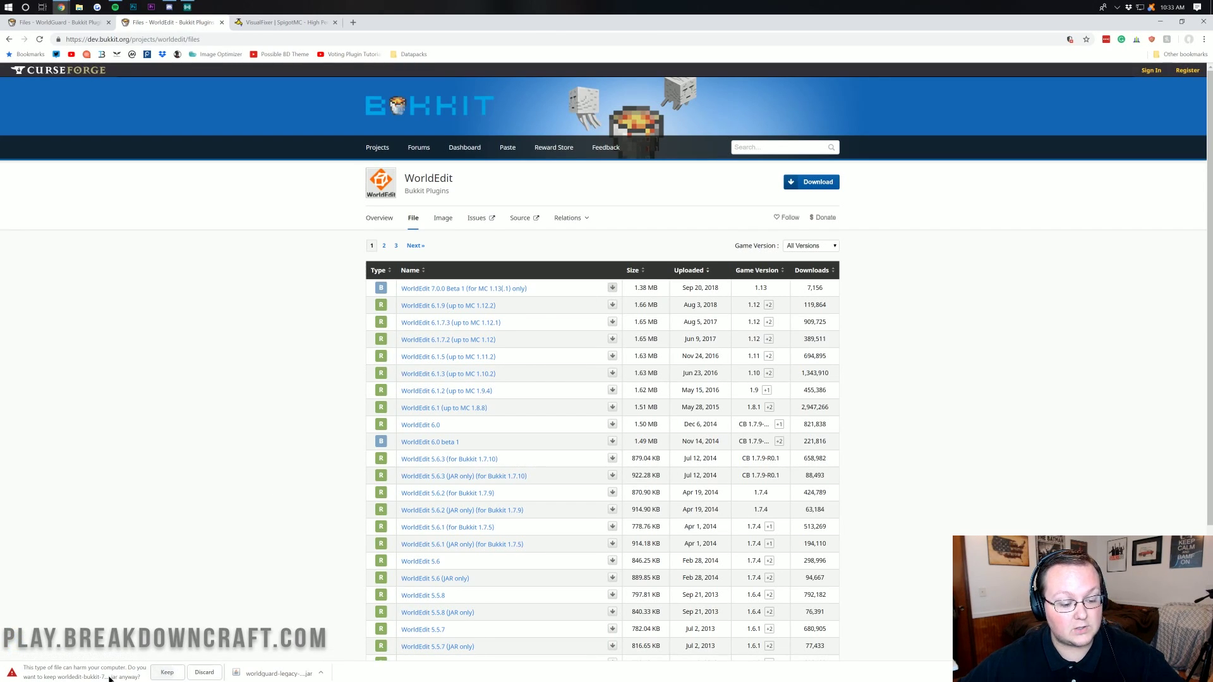
{"action": "left_click", "coordinate": [167, 673]}
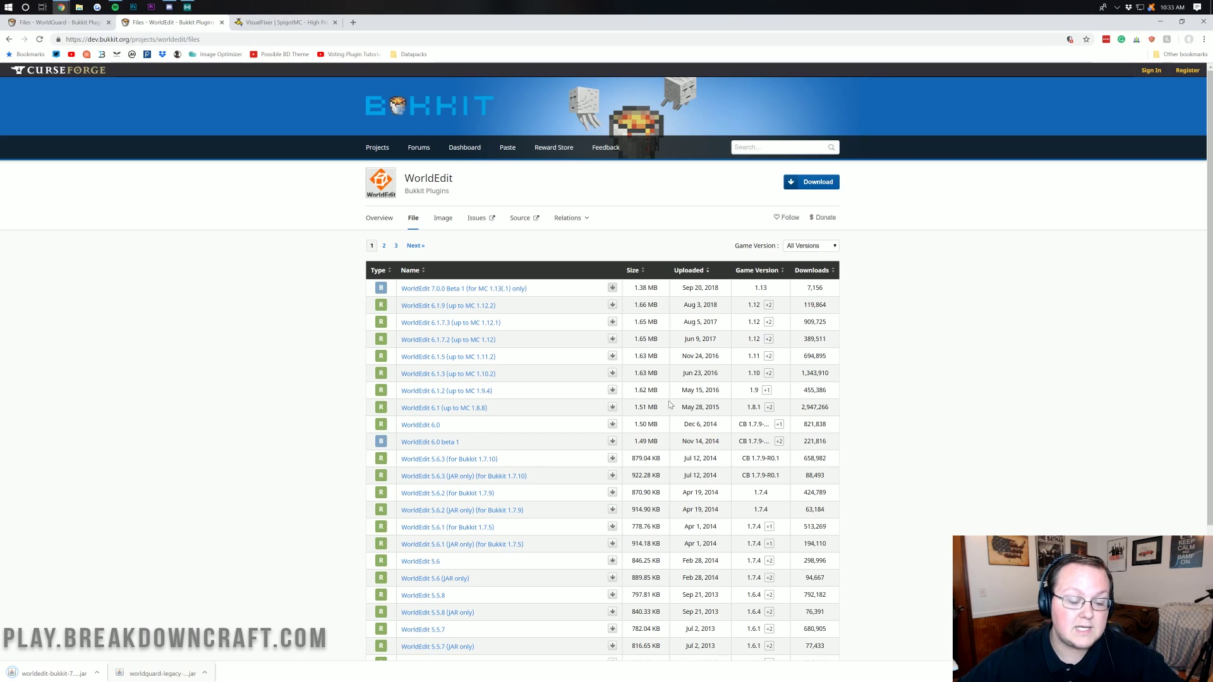
{"action": "left_click_drag", "start_coordinate": [825, 288], "coordinate": [811, 288]}
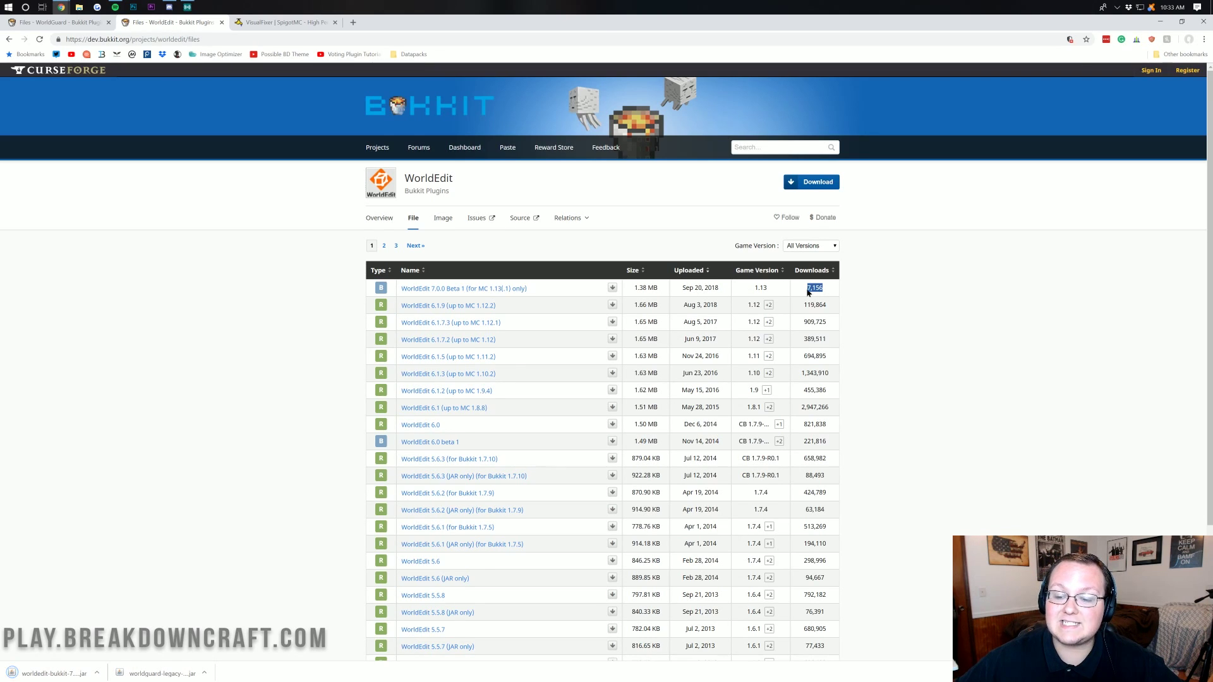
Step: Minimize the browser and move the two downloaded plugin jars near the Bukkit Server folder on the desktop
{"action": "left_click", "coordinate": [1161, 22]}
{"action": "left_click_drag", "start_coordinate": [244, 276], "coordinate": [25, 17]}
{"action": "left_click_drag", "start_coordinate": [21, 25], "coordinate": [551, 188]}
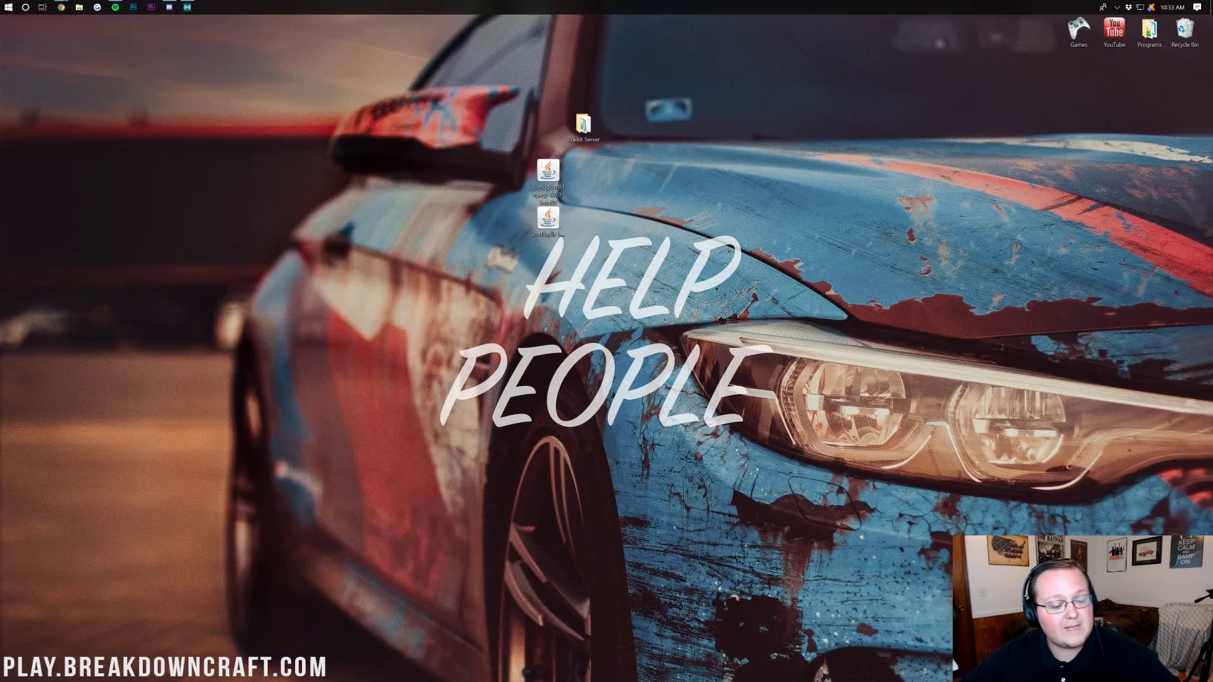
Step: Search Windows for "downloads" and open the Downloads folder
{"action": "left_click", "coordinate": [9, 7]}
{"action": "type", "text": "d"}
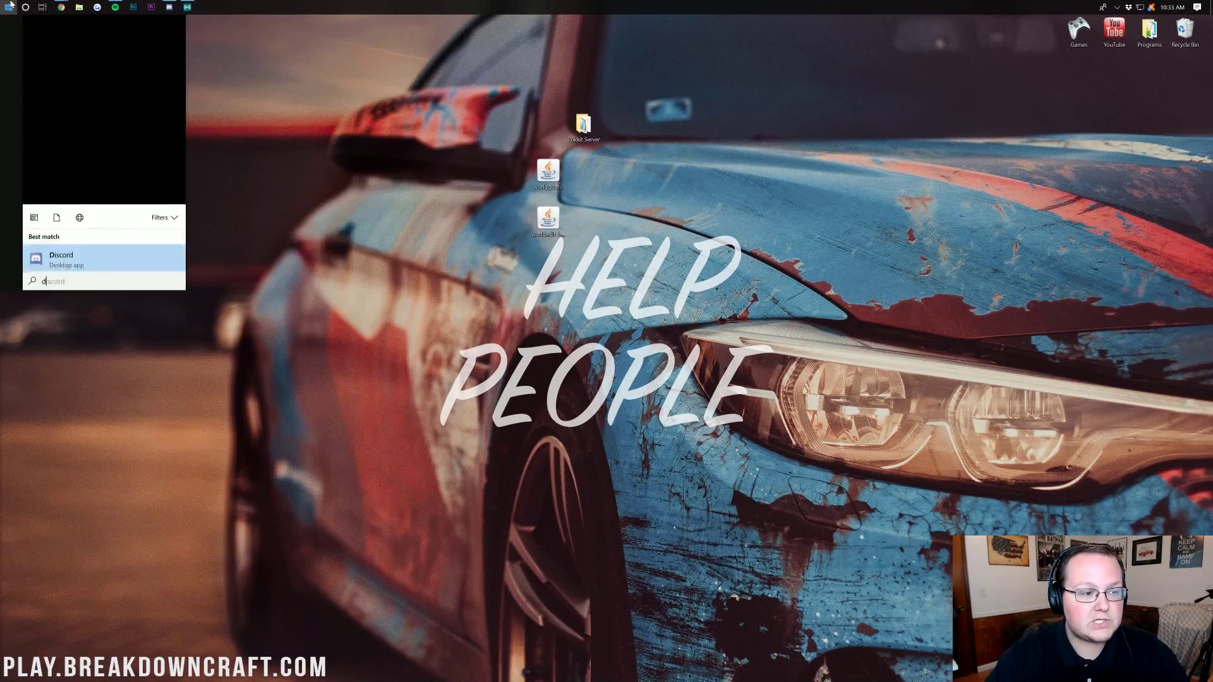
{"action": "type", "text": "ownloadws"}
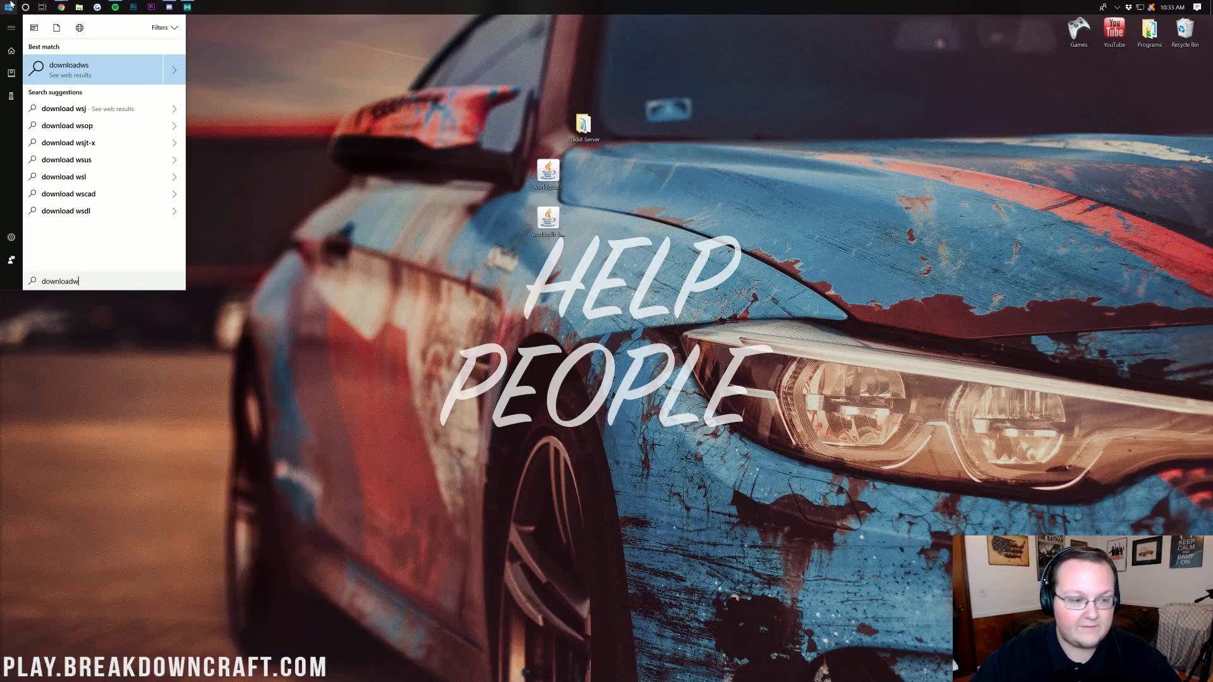
{"action": "key", "text": "BackSpace"}
{"action": "type", "text": "s"}
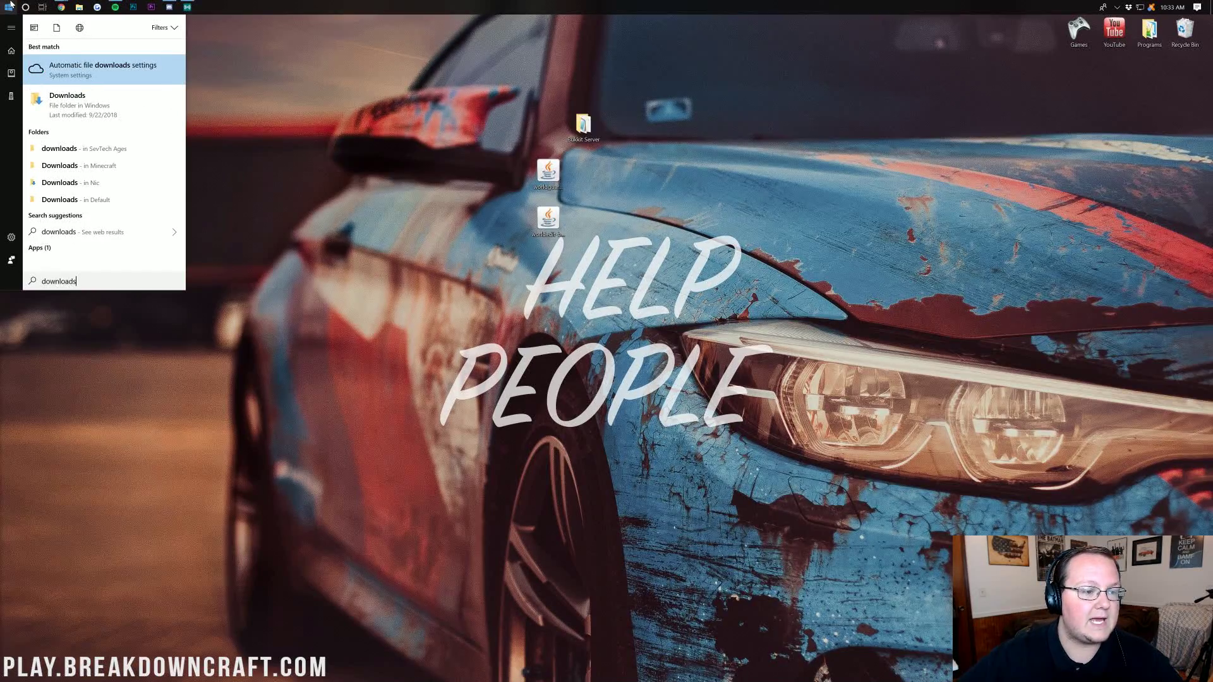
{"action": "left_click", "coordinate": [78, 116]}
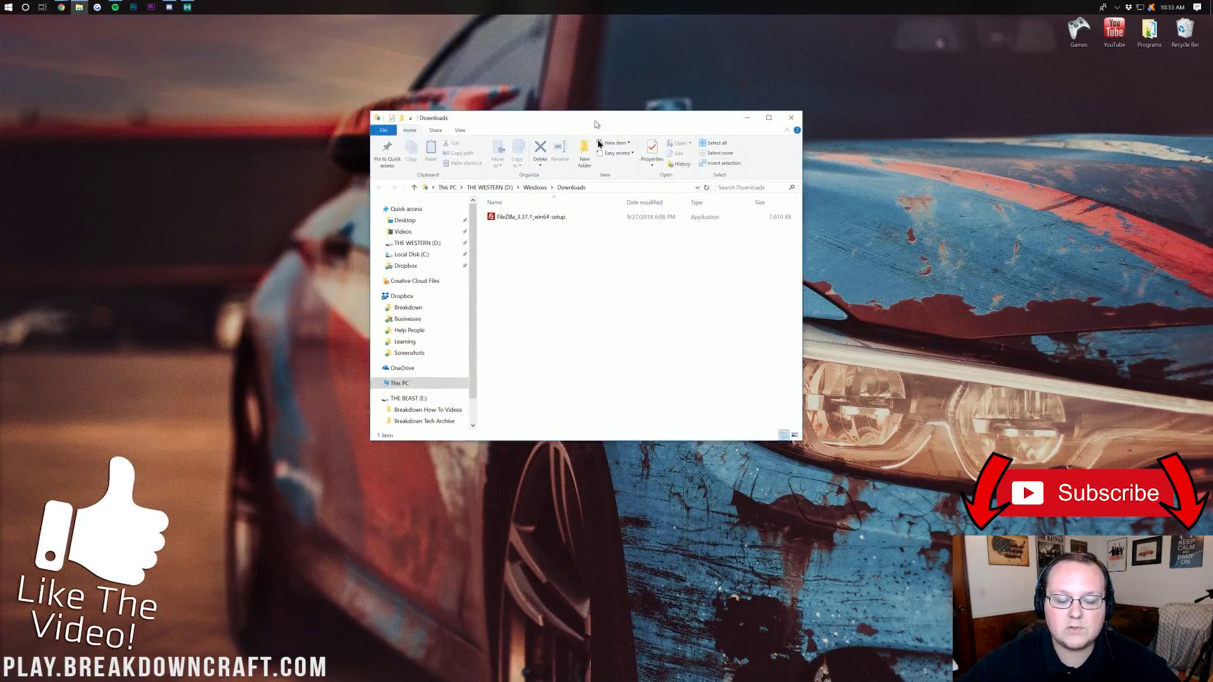
Step: Place the WorldEdit jar beside the WorldGuard jar on the desktop and close the Downloads window
{"action": "left_click_drag", "start_coordinate": [597, 124], "coordinate": [522, 176]}
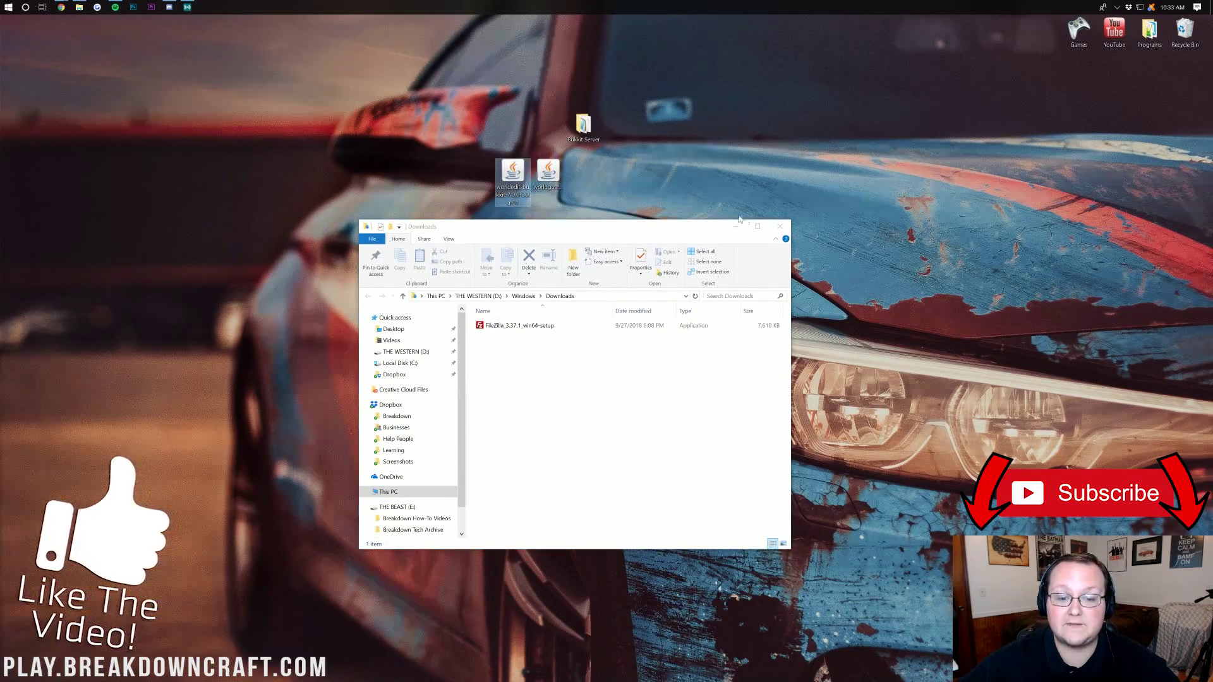
{"action": "left_click", "coordinate": [777, 227]}
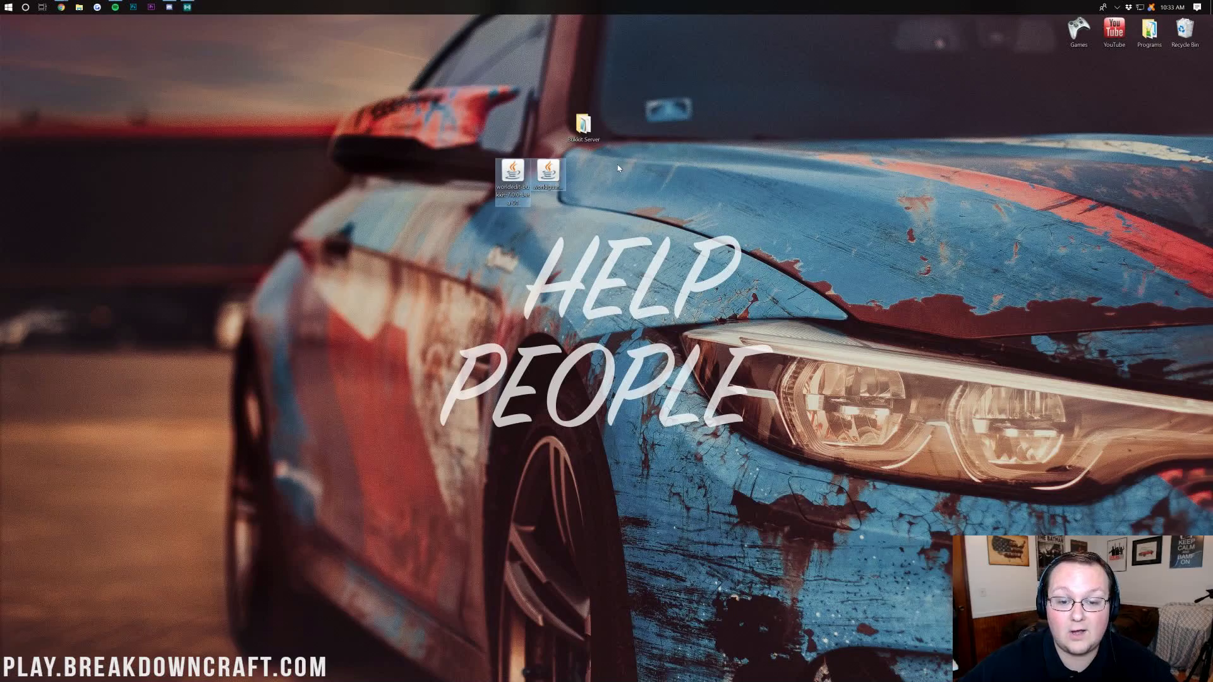
Step: Move the WorldEdit and WorldGuard jars from the desktop into the Bukkit Server's plugins folder
{"action": "left_click", "coordinate": [595, 140]}
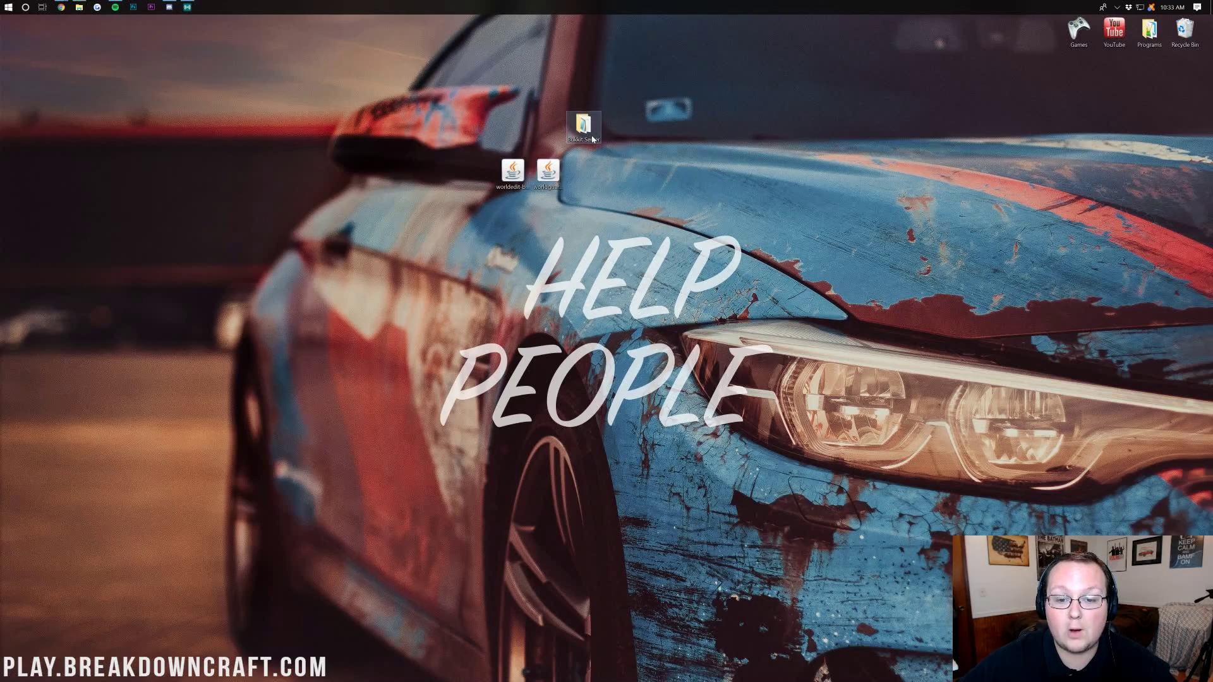
{"action": "double_click", "coordinate": [591, 138]}
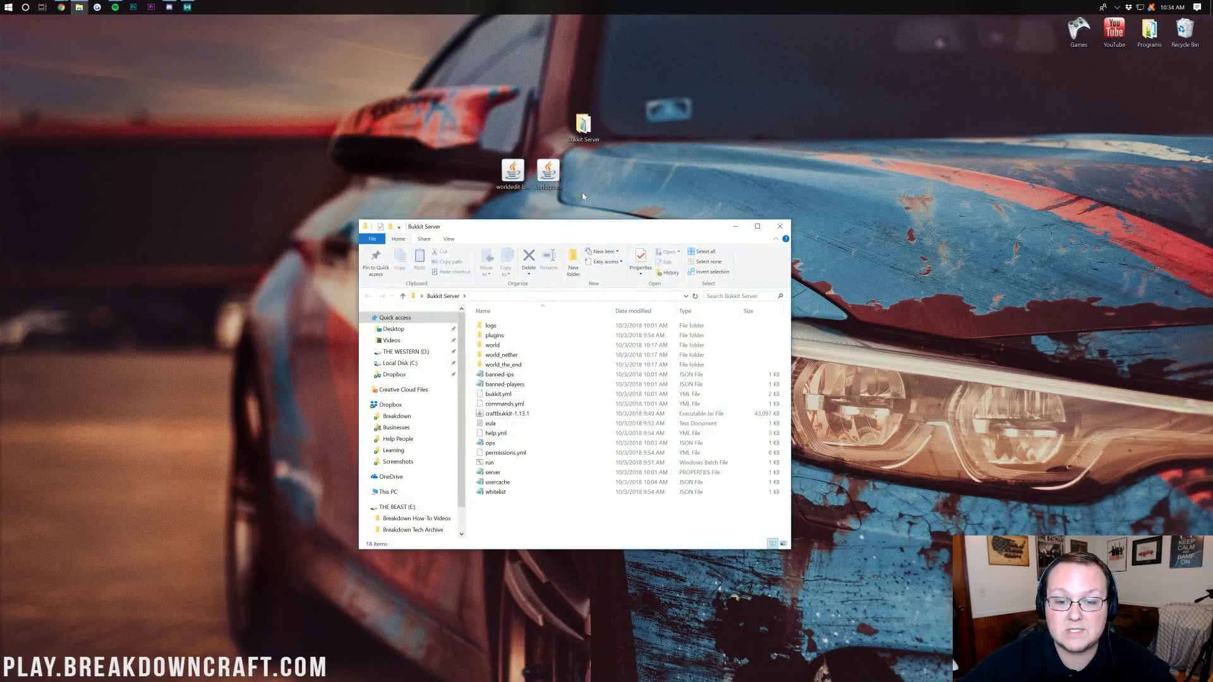
{"action": "double_click", "coordinate": [499, 336]}
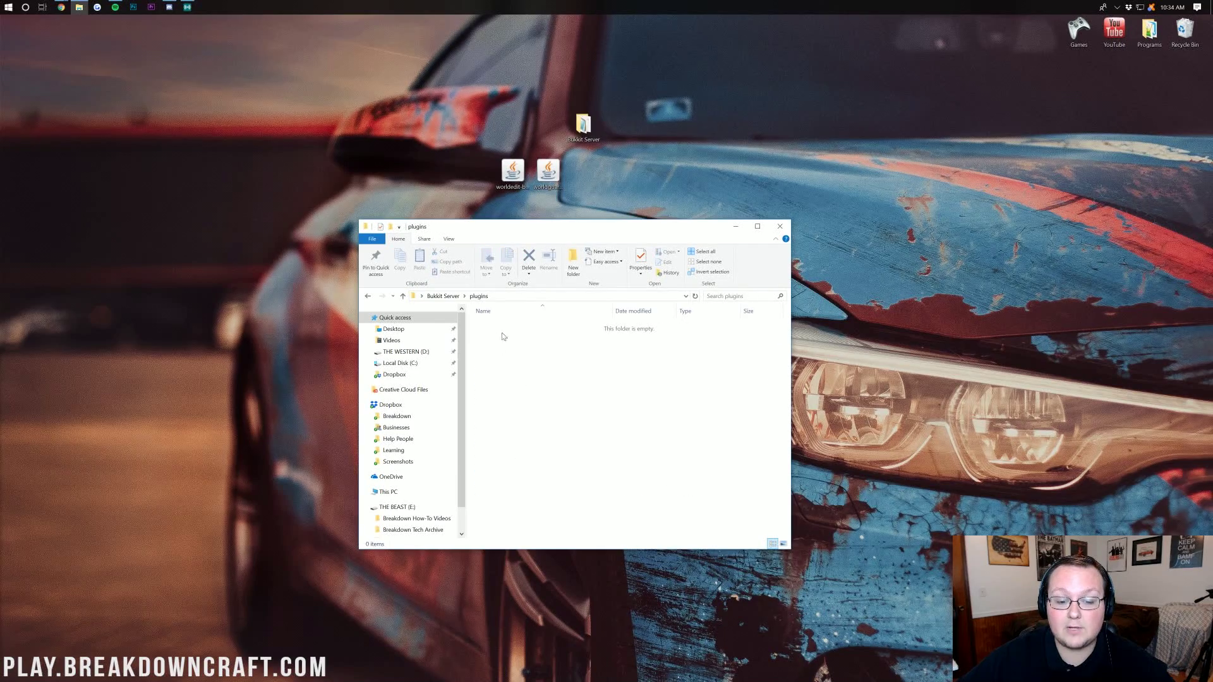
{"action": "left_click_drag", "start_coordinate": [575, 177], "coordinate": [526, 371]}
{"action": "left_click", "coordinate": [513, 124]}
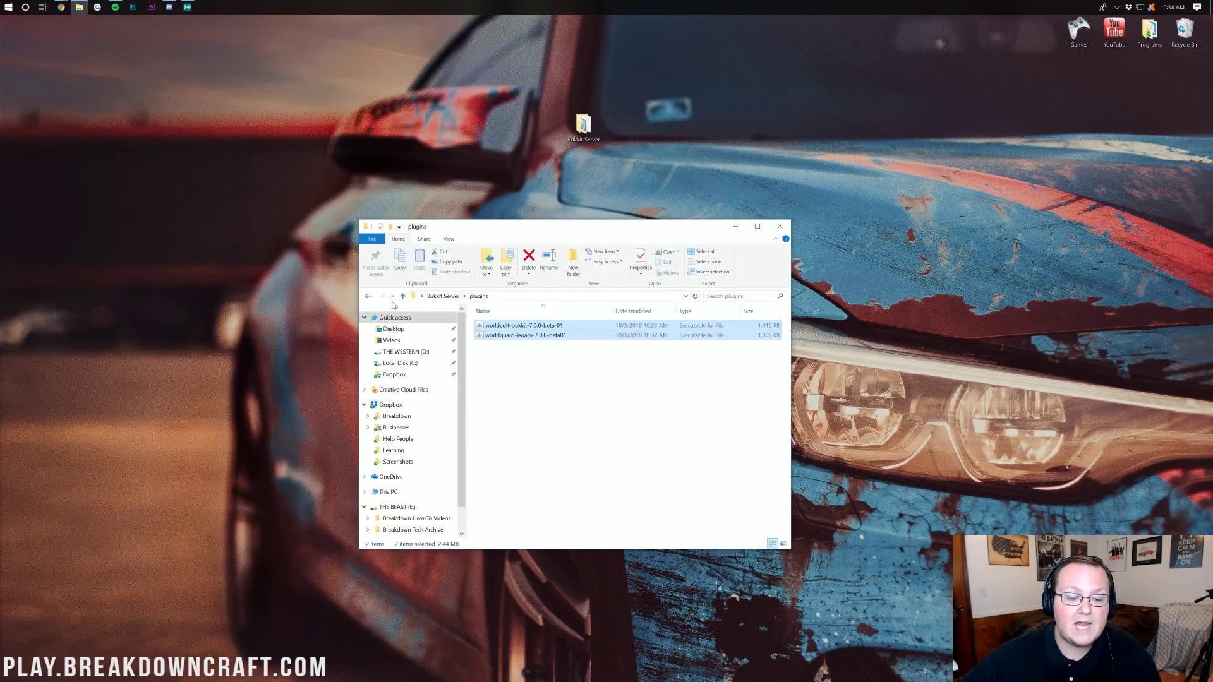
Step: Return to the Bukkit Server folder and start the server with the run batch file
{"action": "left_click", "coordinate": [367, 300]}
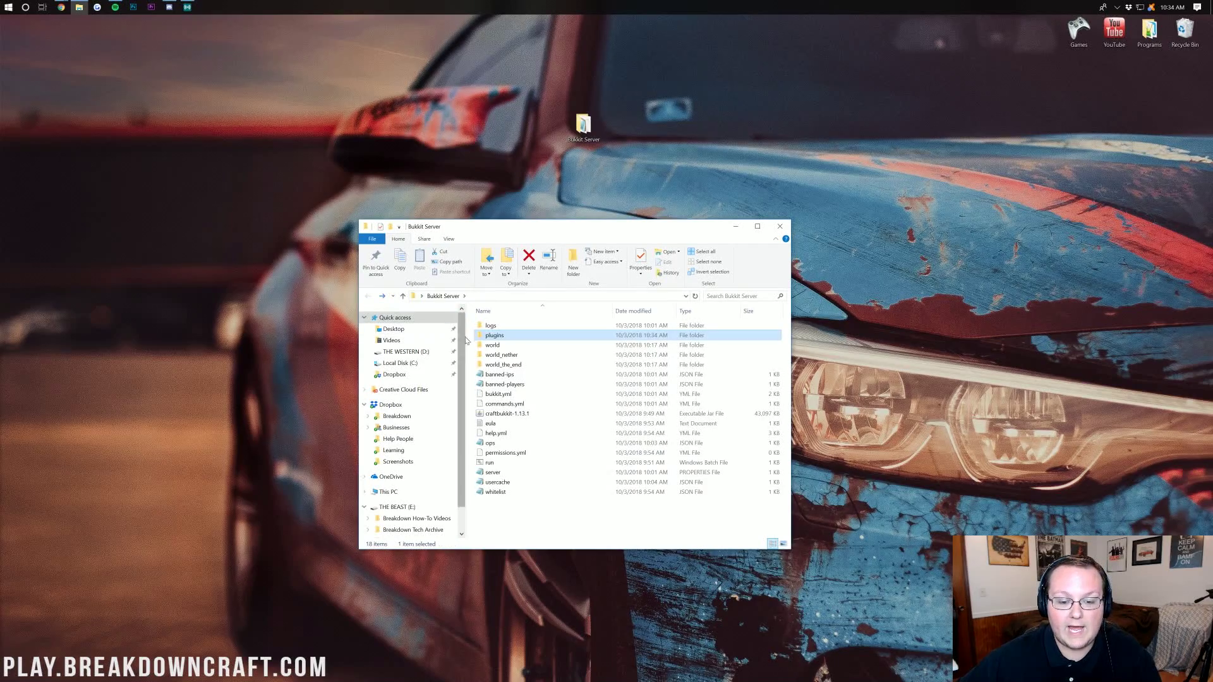
{"action": "left_click", "coordinate": [478, 464]}
{"action": "double_click", "coordinate": [507, 467]}
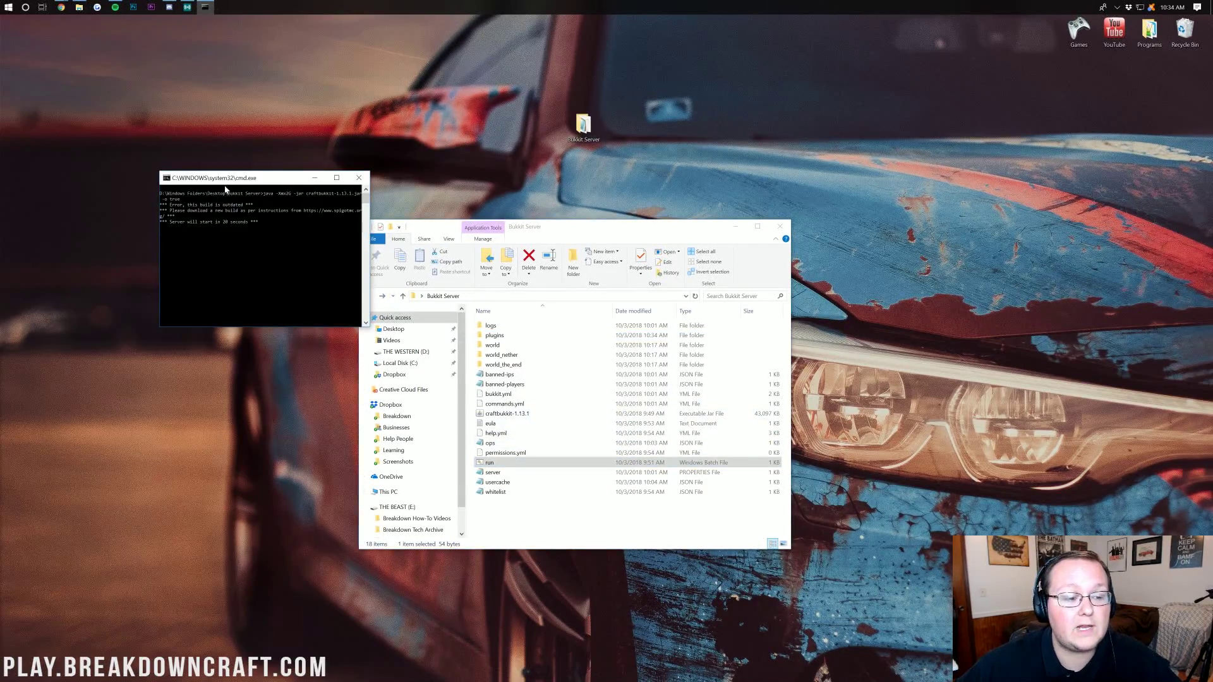
Step: Launch Minecraft 1.13.1 from the Games folder and open the multiplayer server list
{"action": "double_click", "coordinate": [1088, 27]}
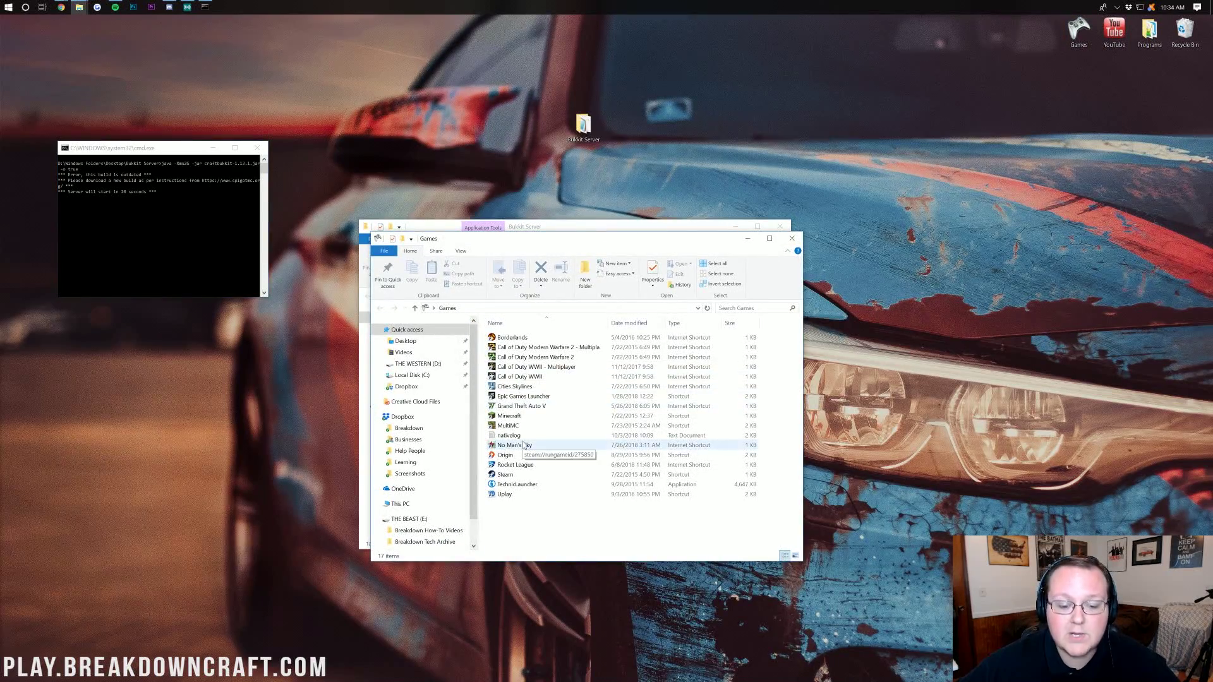
{"action": "double_click", "coordinate": [525, 415]}
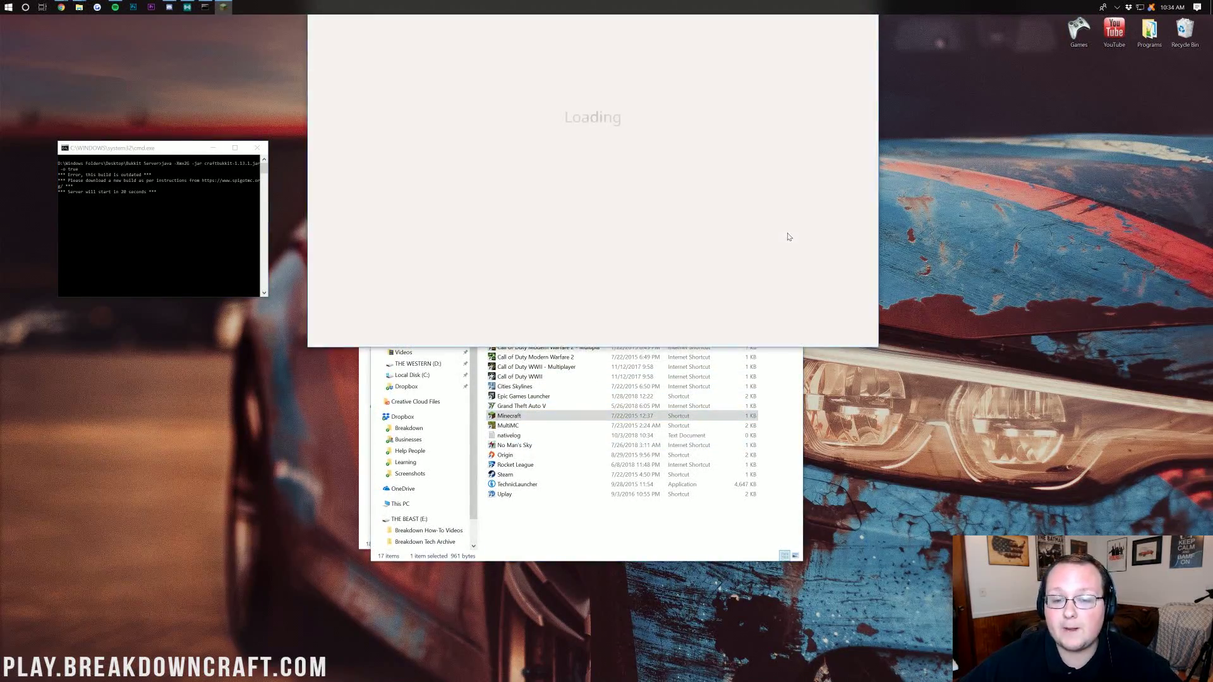
{"action": "left_click", "coordinate": [622, 322]}
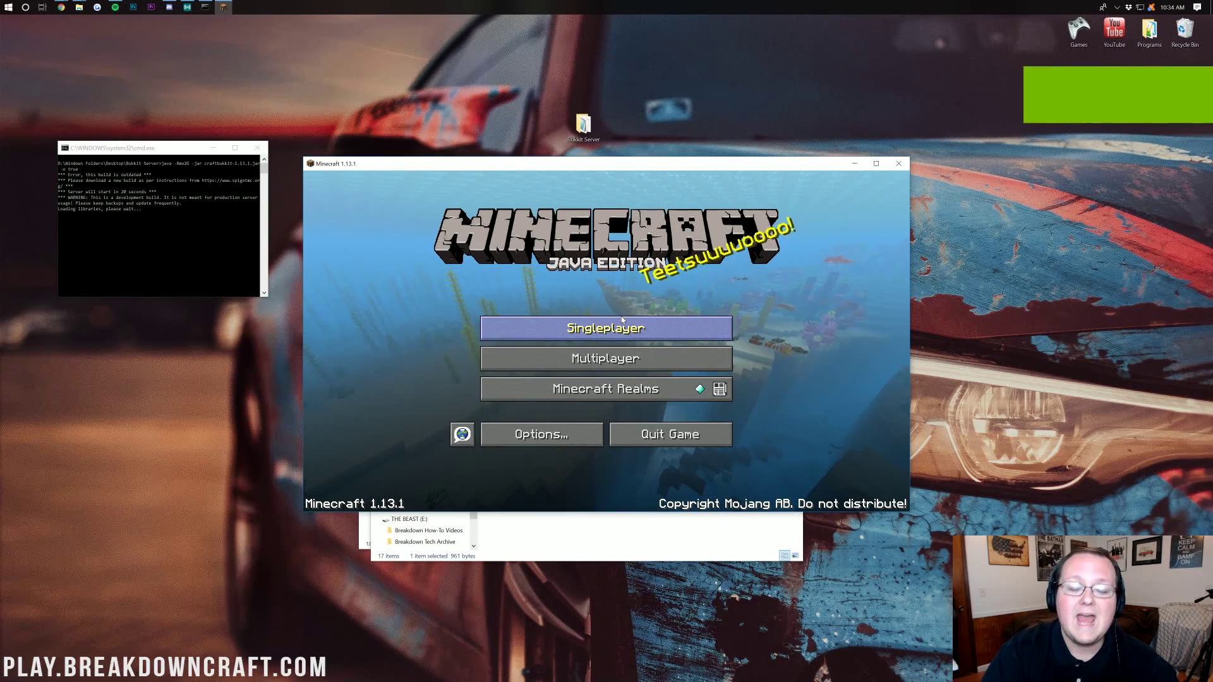
{"action": "left_click", "coordinate": [616, 359]}
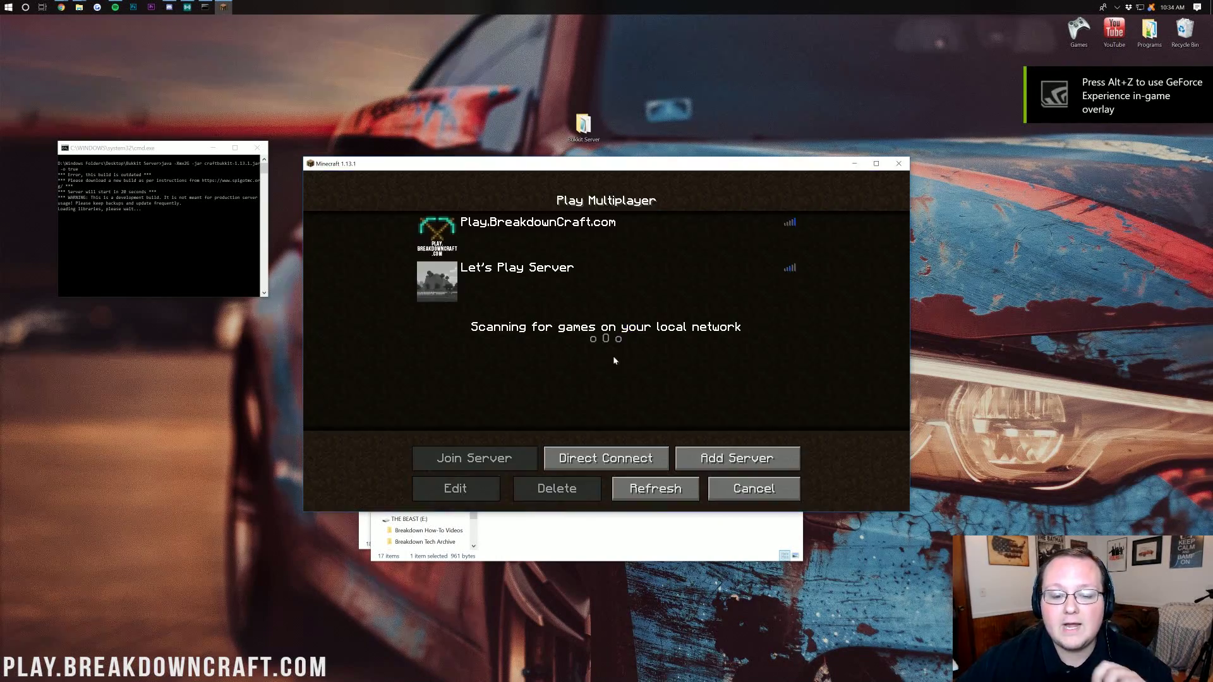
Step: Look around the spawn area of the Play.BreakdownCraft.com server, then disconnect from it
{"action": "left_click", "coordinate": [450, 237]}
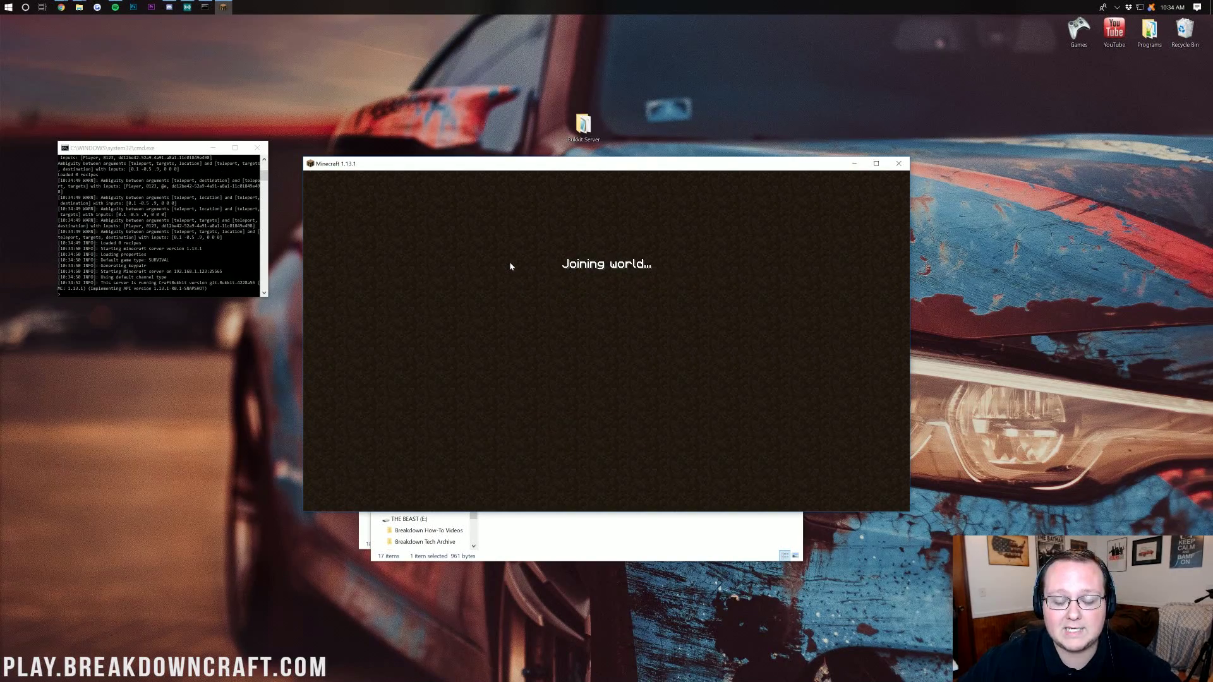
{"action": "key", "text": "w"}
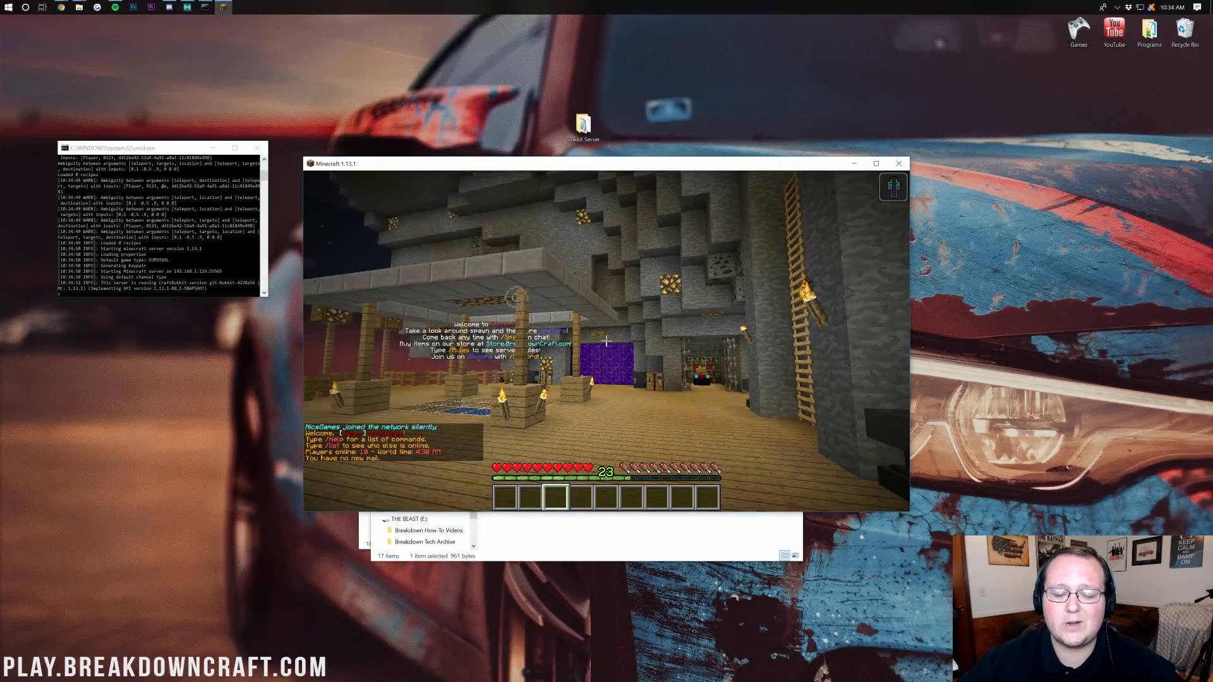
{"action": "key", "text": "w"}
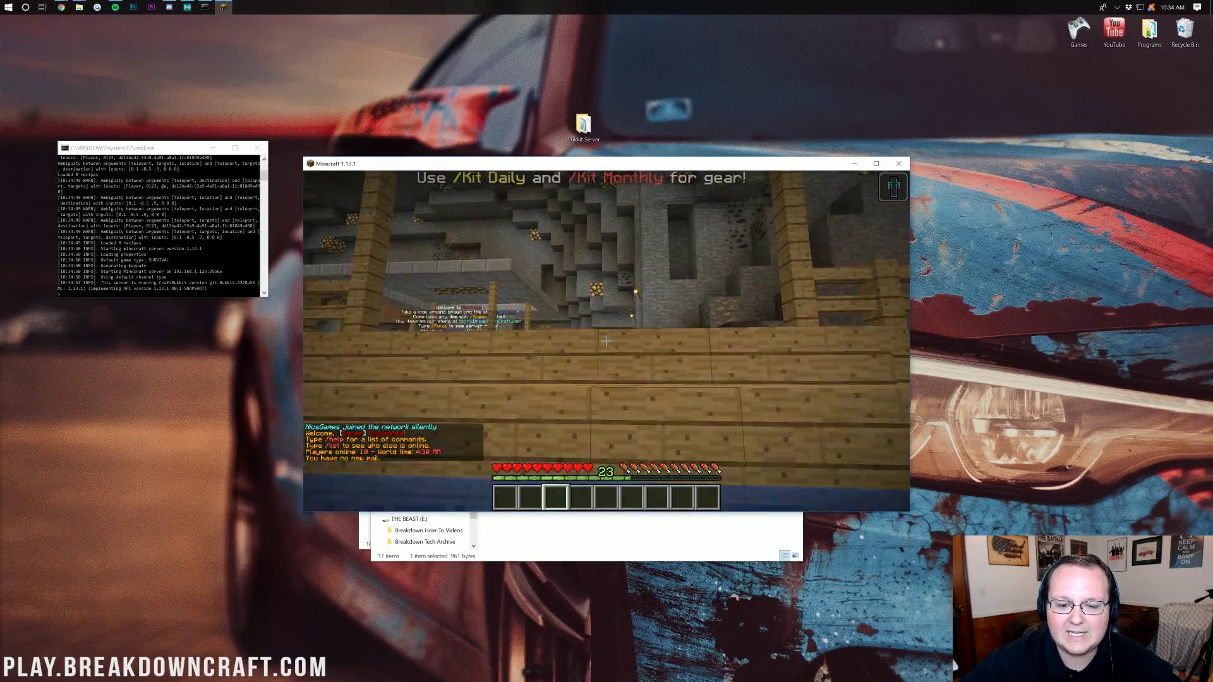
{"action": "key", "text": "w"}
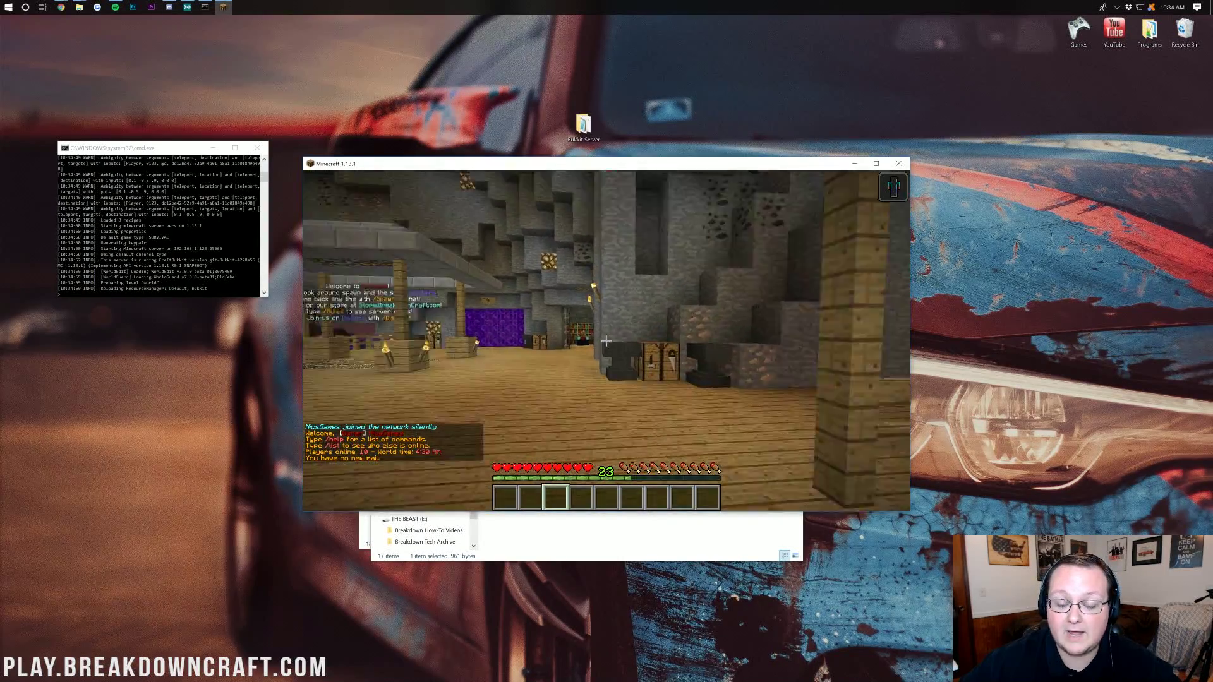
{"action": "key", "text": "w"}
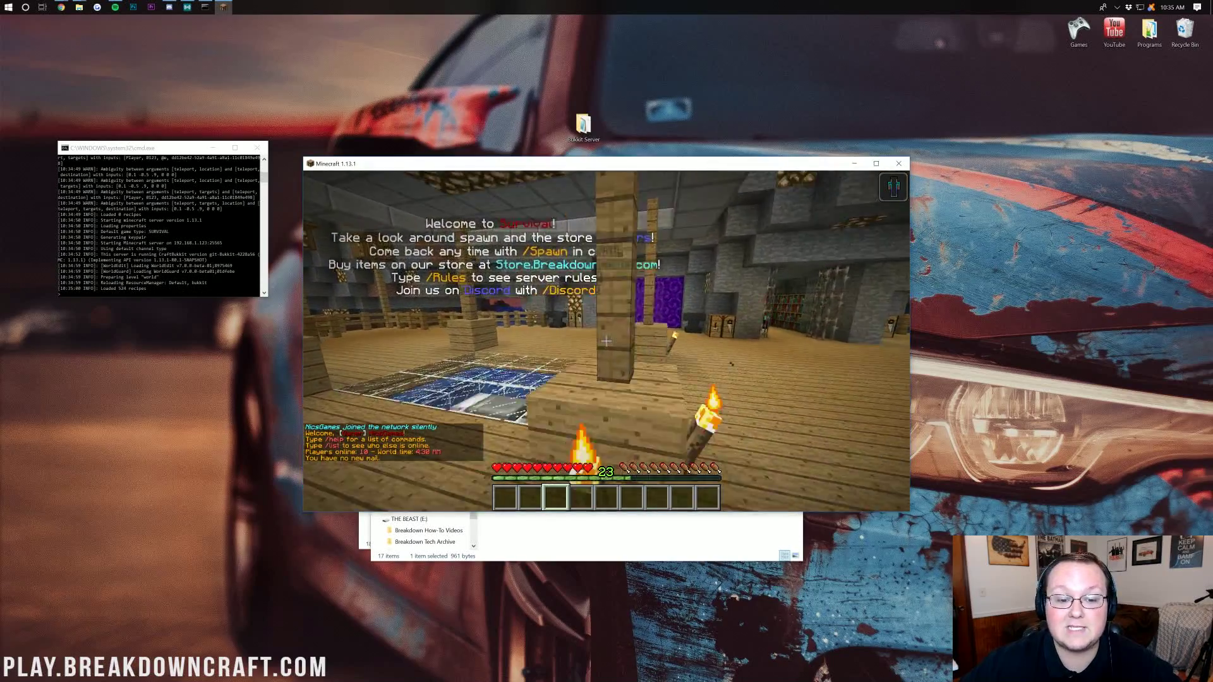
{"action": "key", "text": "w"}
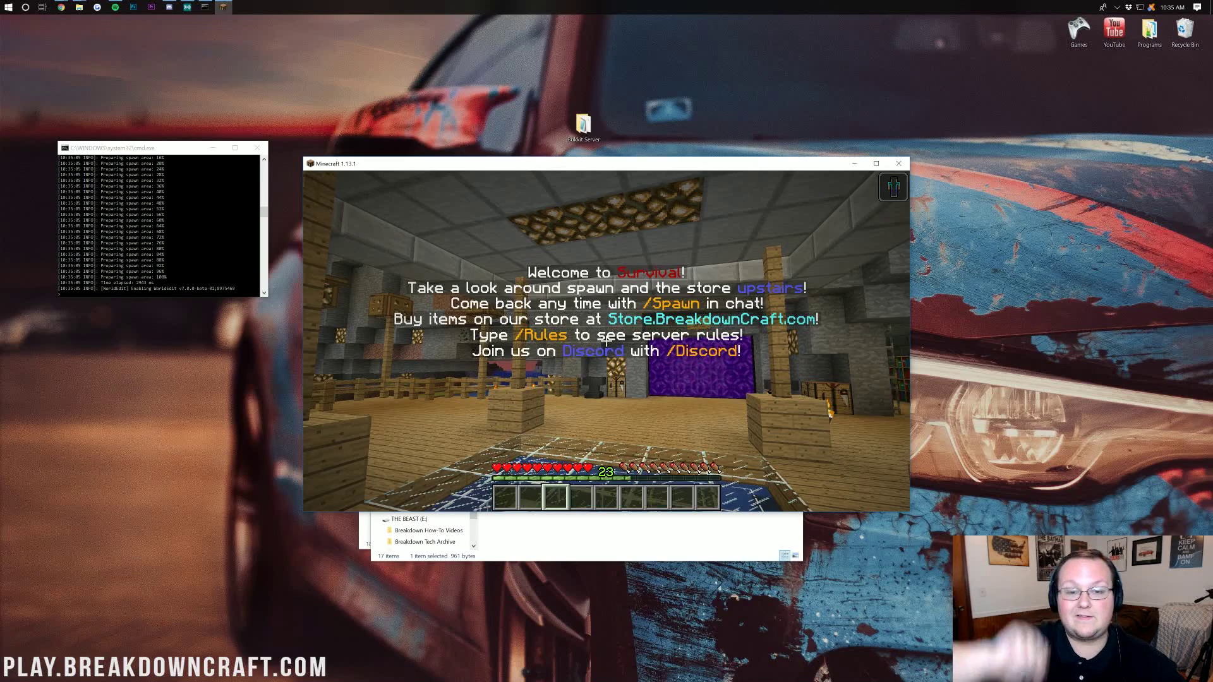
{"action": "key", "text": "Escape"}
{"action": "left_click", "coordinate": [610, 397]}
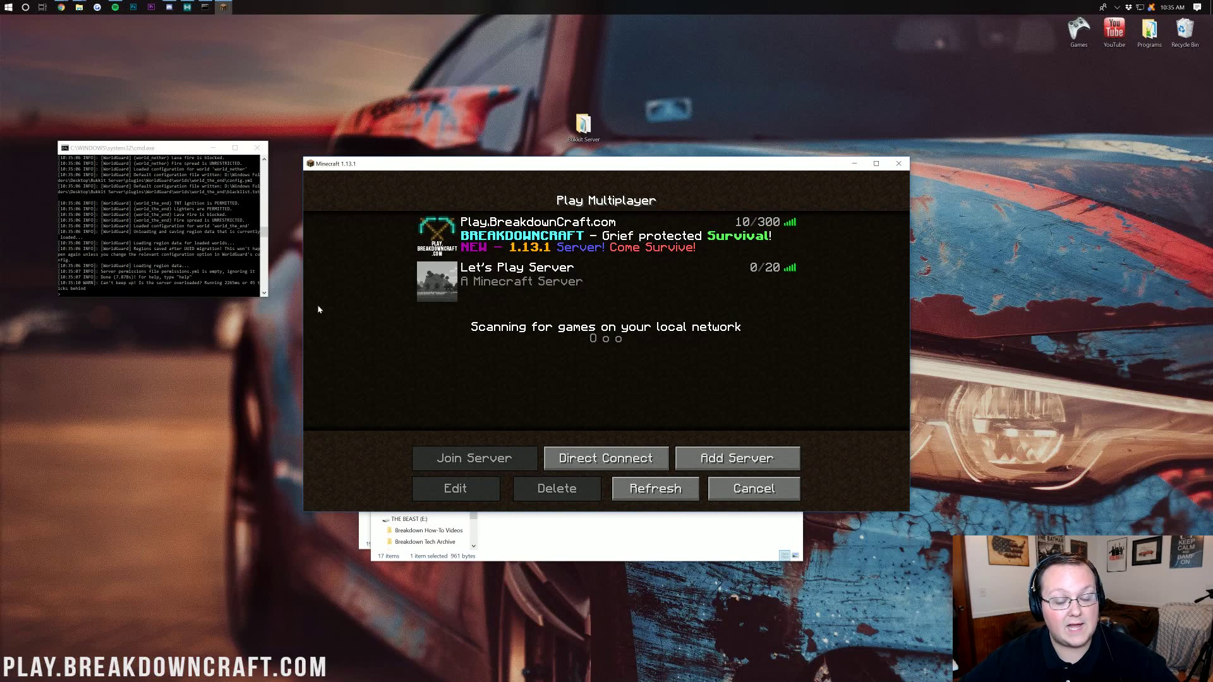
Step: Connect directly to the server at 192.168.1.123 and respawn the player
{"action": "left_click", "coordinate": [605, 457]}
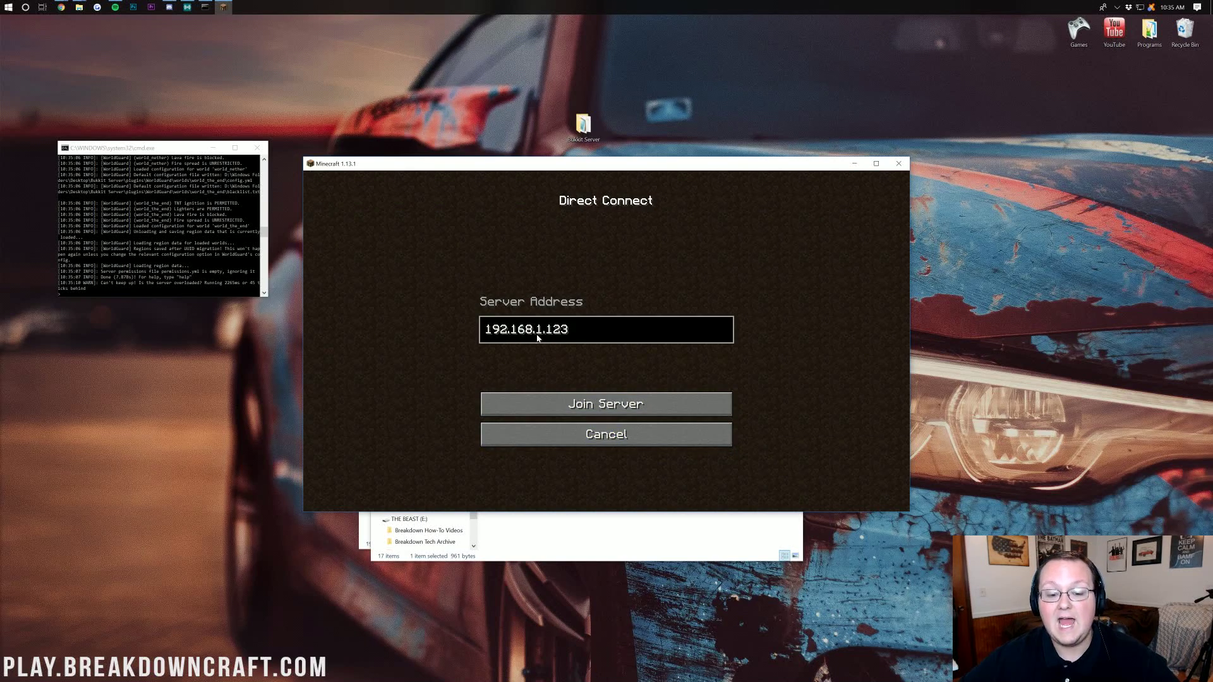
{"action": "left_click", "coordinate": [518, 404]}
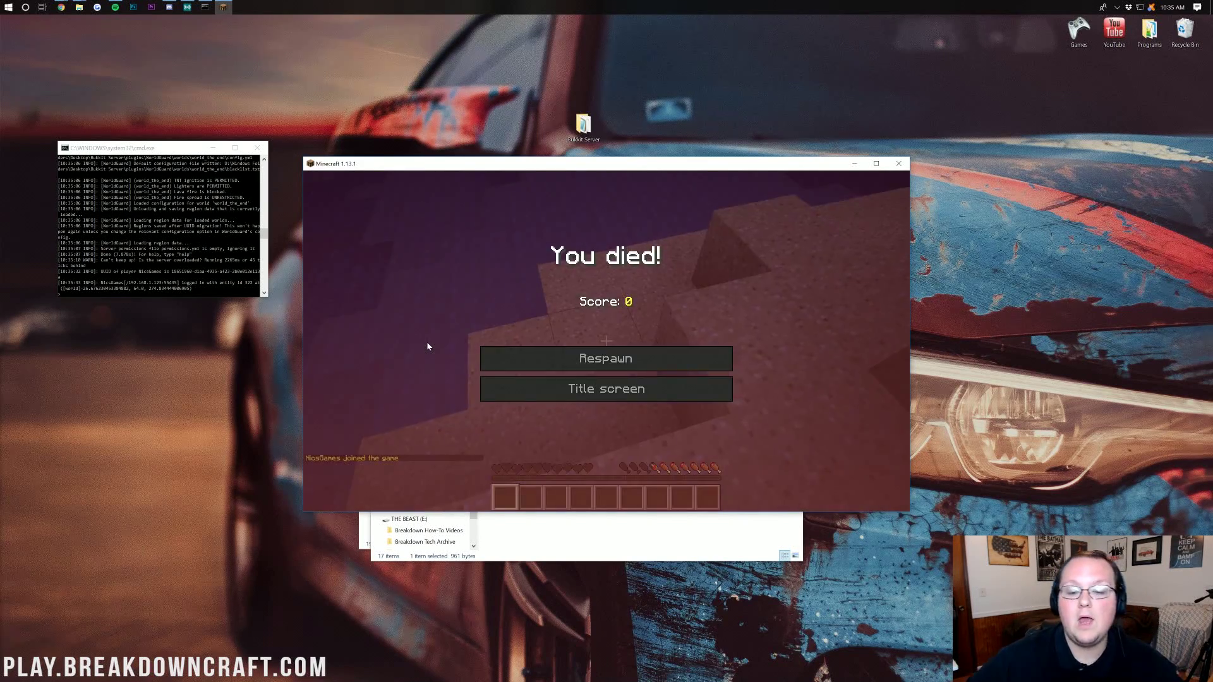
{"action": "left_click", "coordinate": [623, 354]}
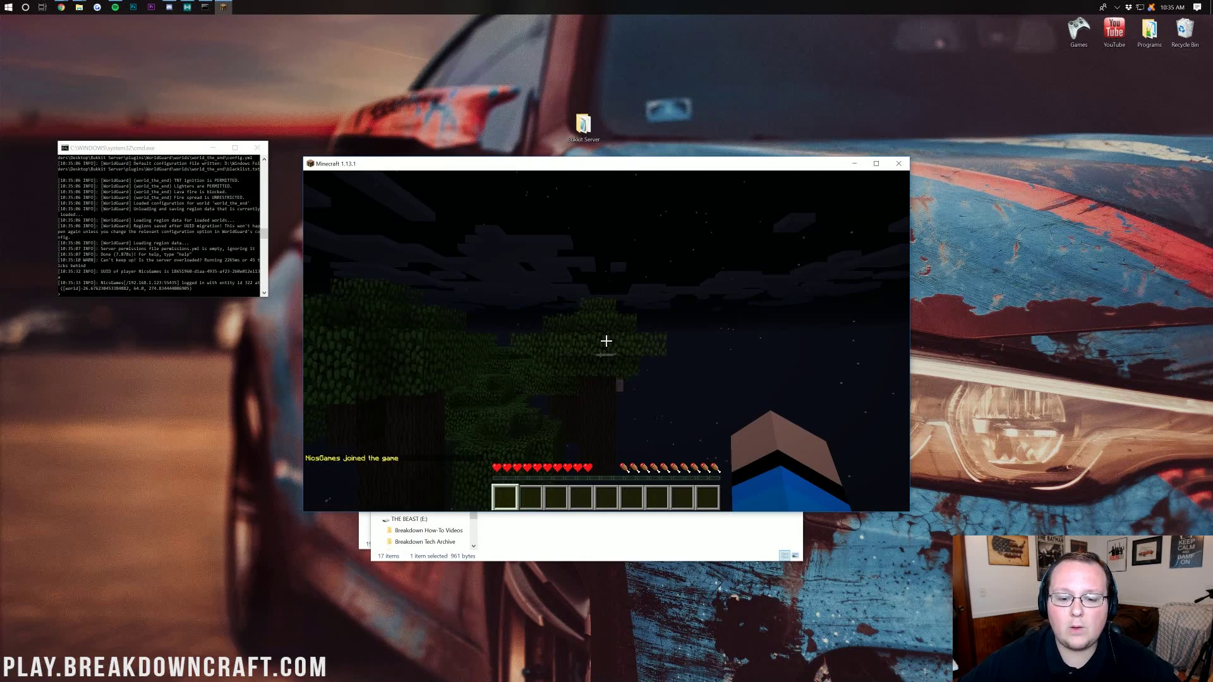
Step: Get the WorldEdit selection axe with the //wand command
{"action": "key", "text": "slash"}
{"action": "type", "text": "/wand"}
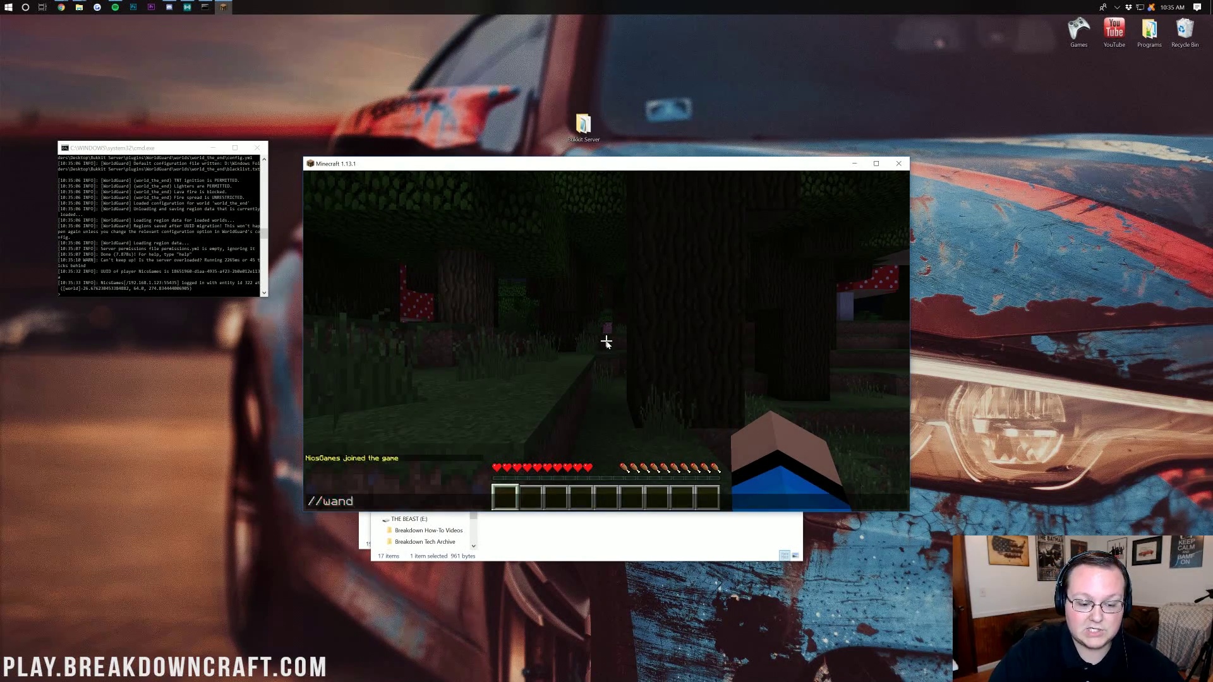
{"action": "key", "text": "Return"}
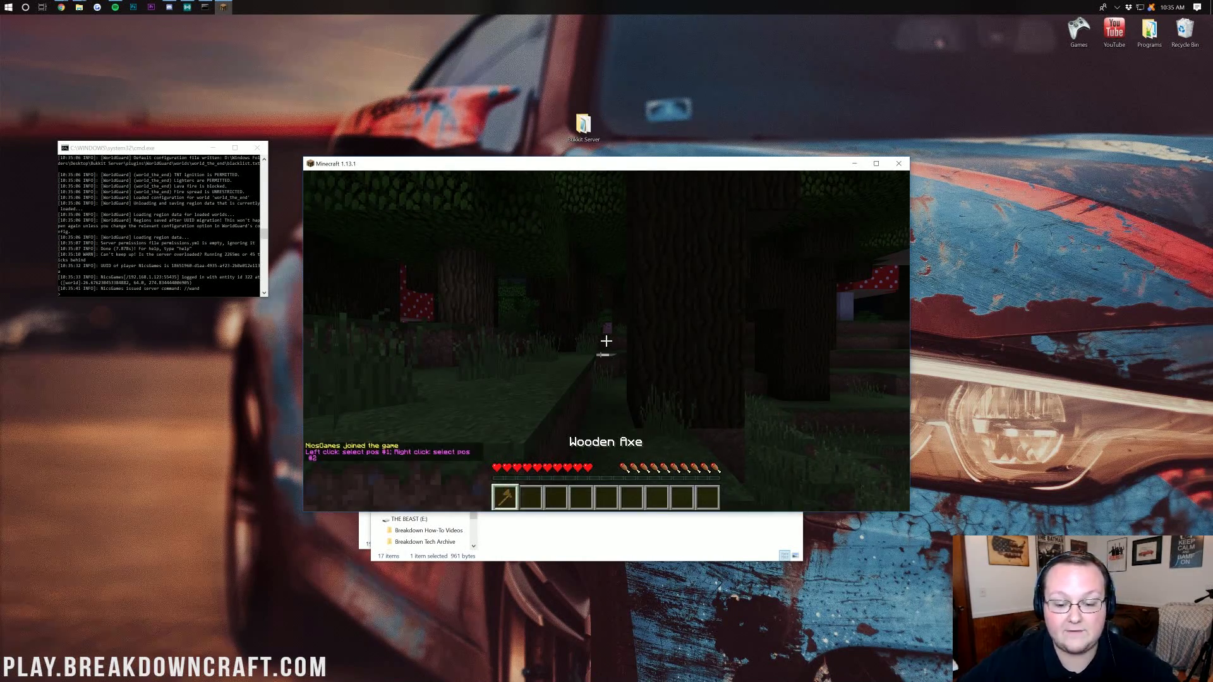
Step: Select the blocks from (20, 71, 220) to (23, 71, 223) with the wand and remove them with //cut
{"action": "left_click", "coordinate": [607, 341]}
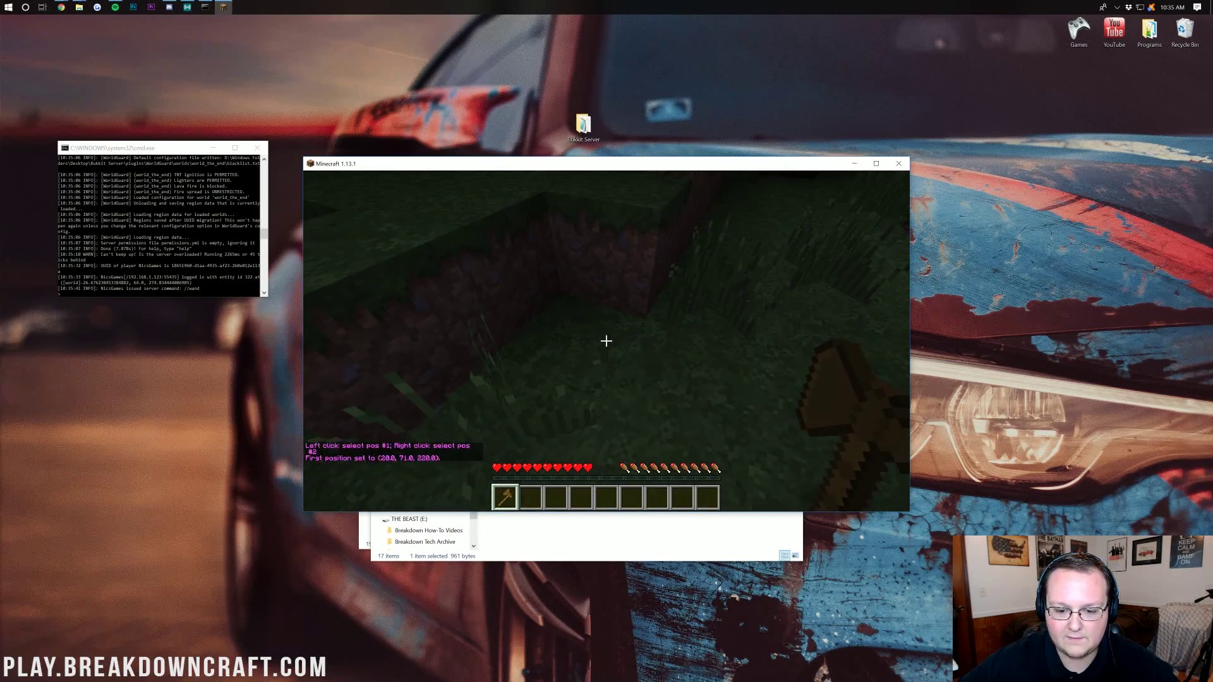
{"action": "right_click", "coordinate": [606, 342]}
{"action": "key", "text": "slash"}
{"action": "type", "text": "/cut"}
{"action": "key", "text": "Return"}
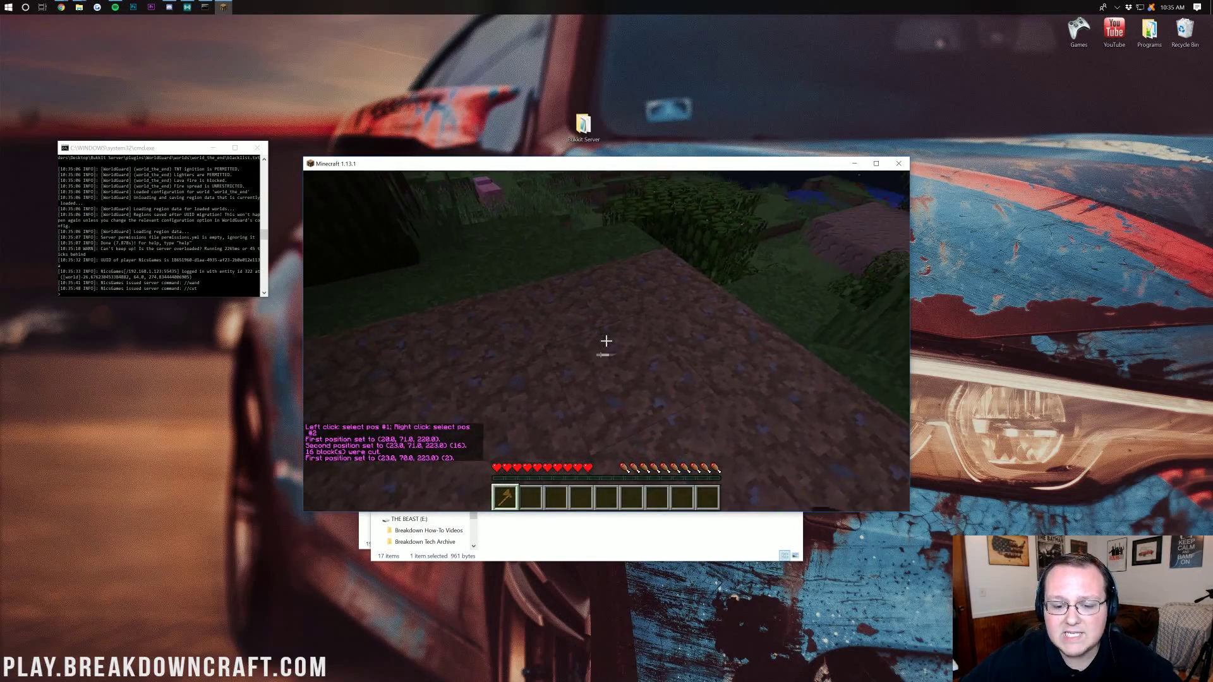
Step: Select the area from (23, 70, 223) to (19, 70, 220) and protect it with /region define Spawn
{"action": "left_click", "coordinate": [607, 341]}
{"action": "right_click", "coordinate": [606, 341]}
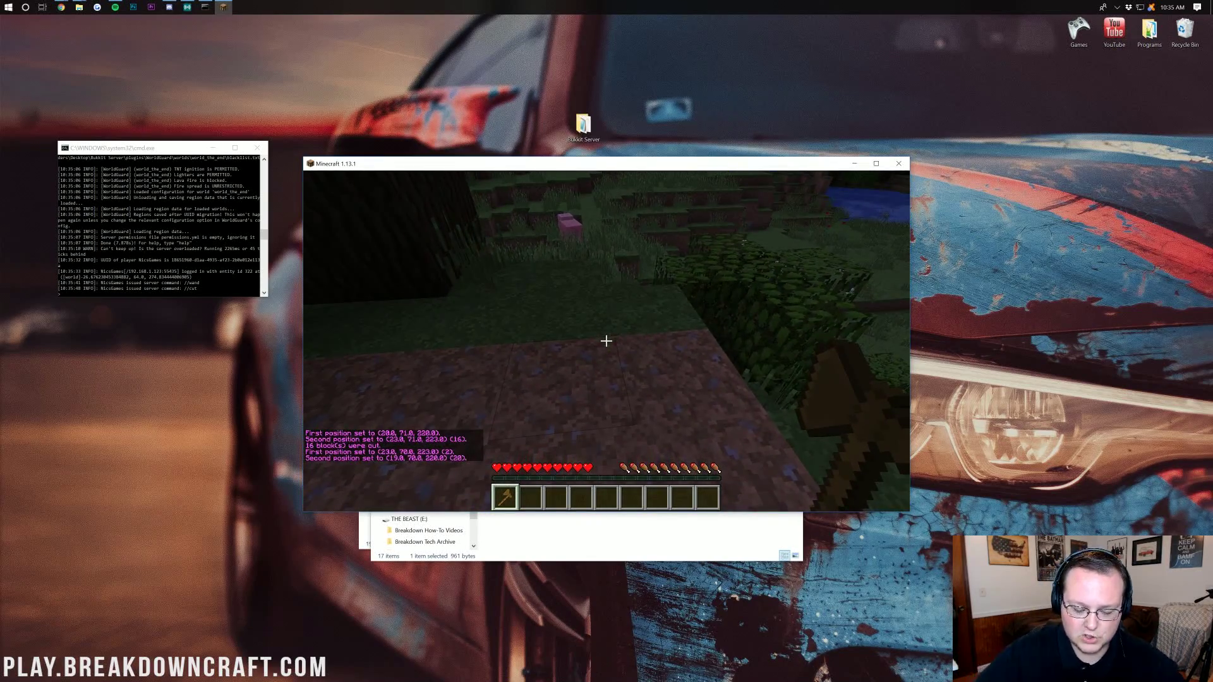
{"action": "key", "text": "slash"}
{"action": "type", "text": "region"}
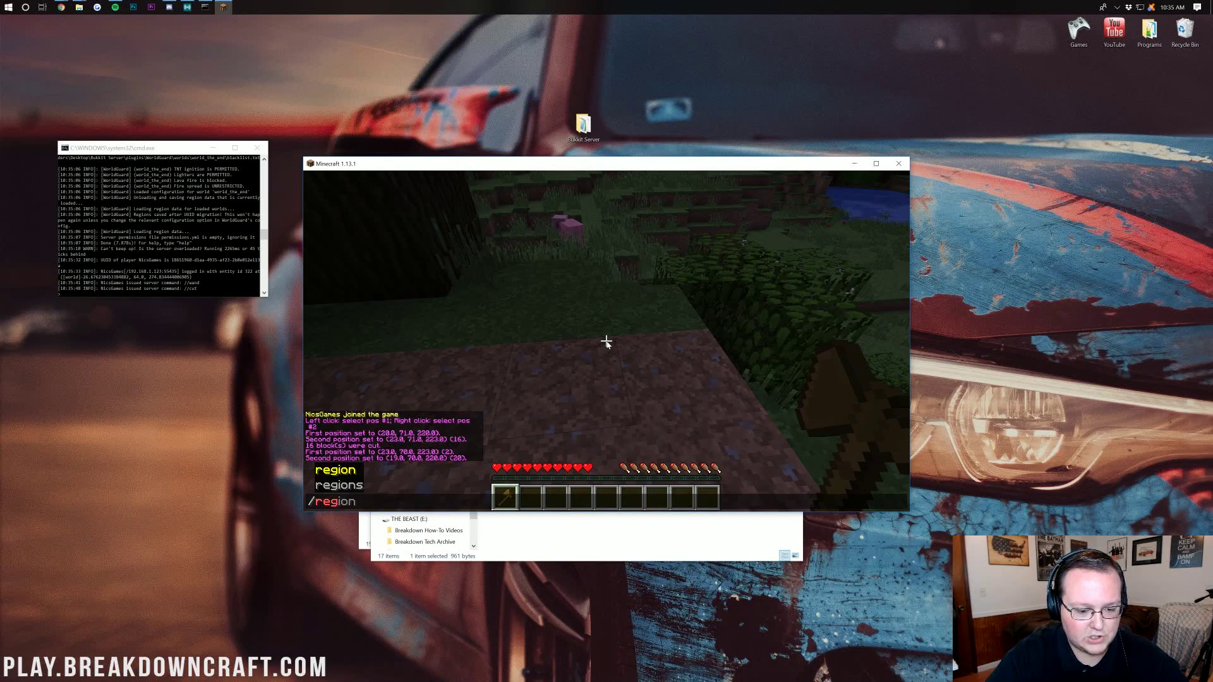
{"action": "type", "text": " defi"}
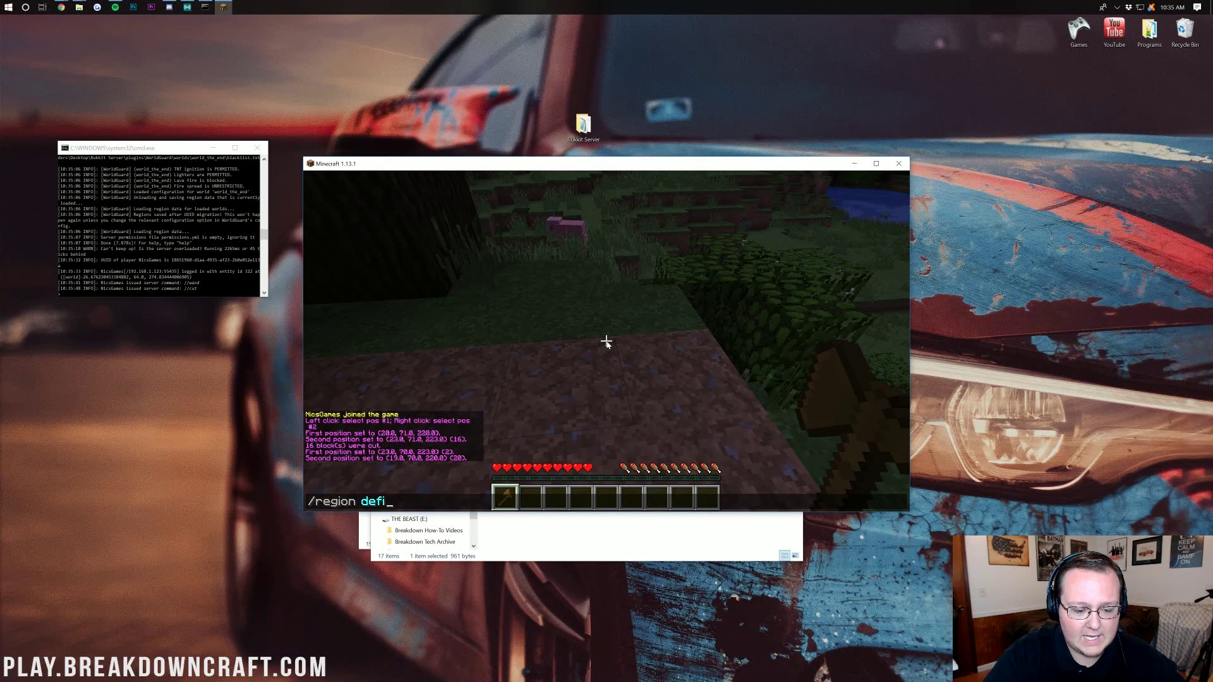
{"action": "type", "text": "ne Spawn"}
{"action": "key", "text": "Return"}
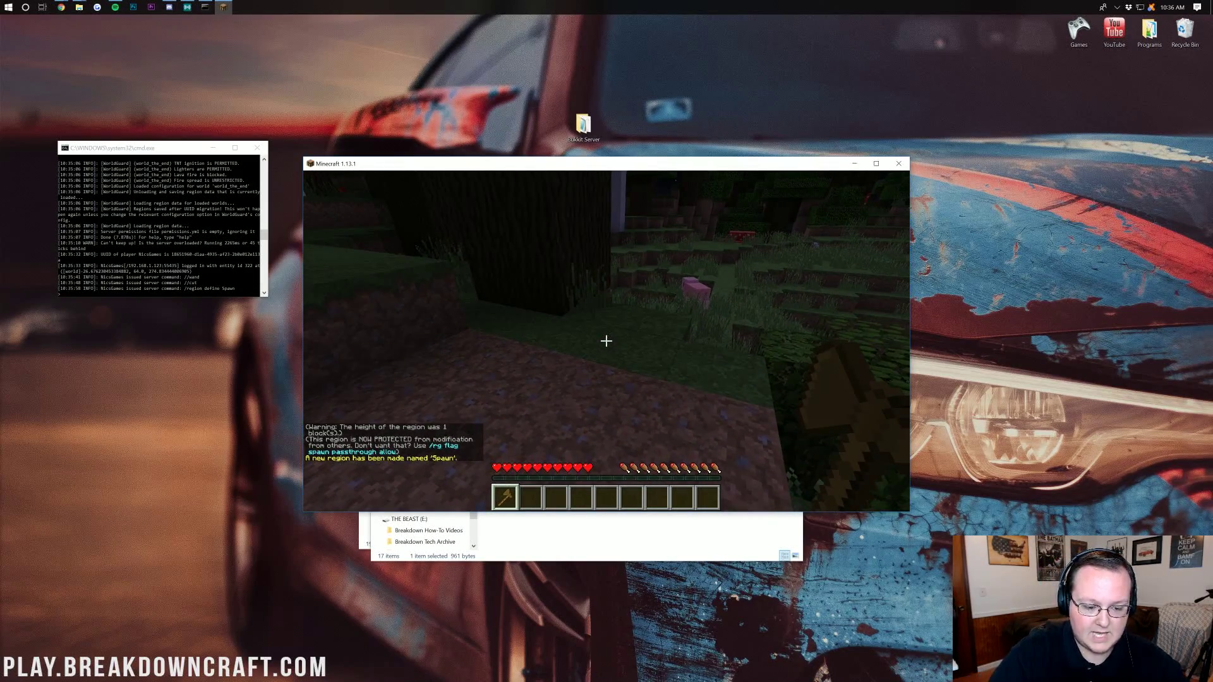
Step: Try to disable mob spawning with the command /rg flag mob-spawn false
{"action": "key", "text": "slash"}
{"action": "type", "text": "rg flag"}
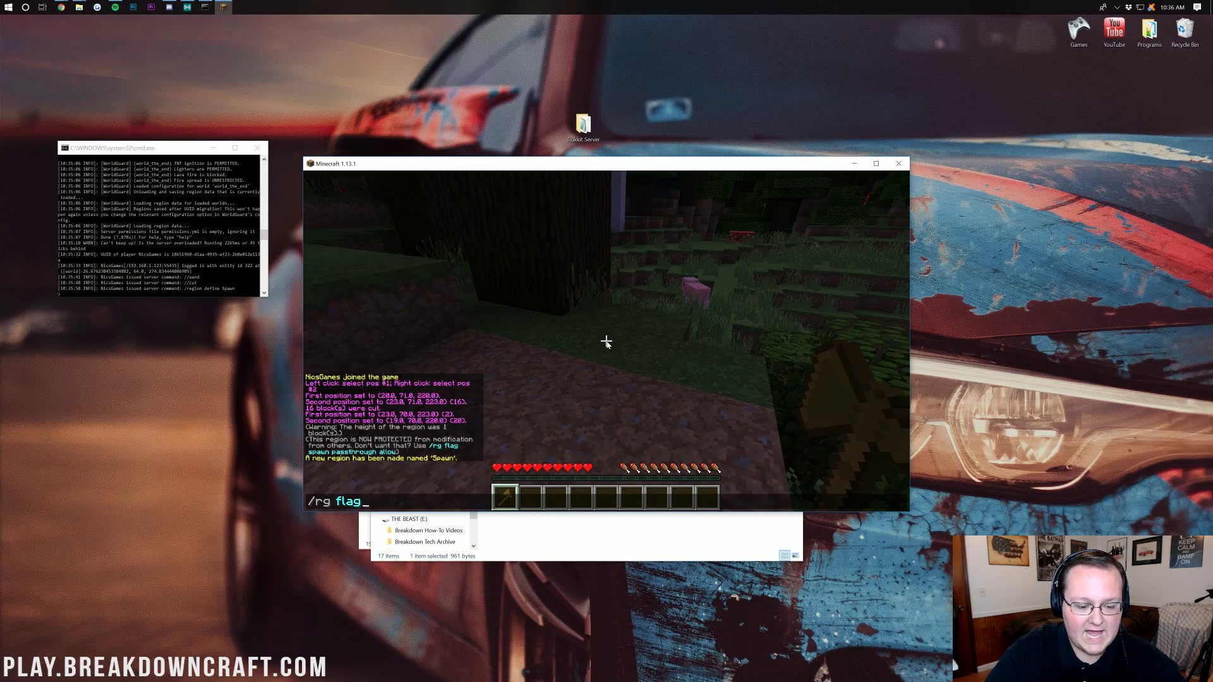
{"action": "type", "text": " z"}
{"action": "key", "text": "BackSpace"}
{"action": "type", "text": "m"}
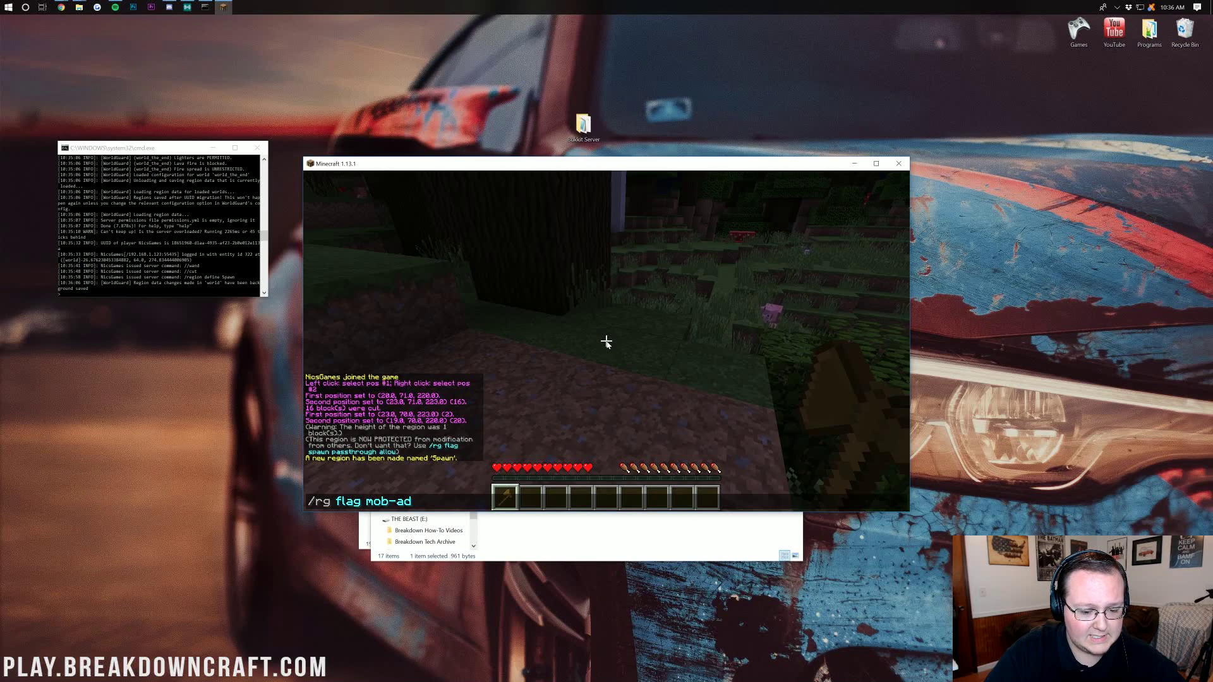
{"action": "type", "text": "ob-spawn "}
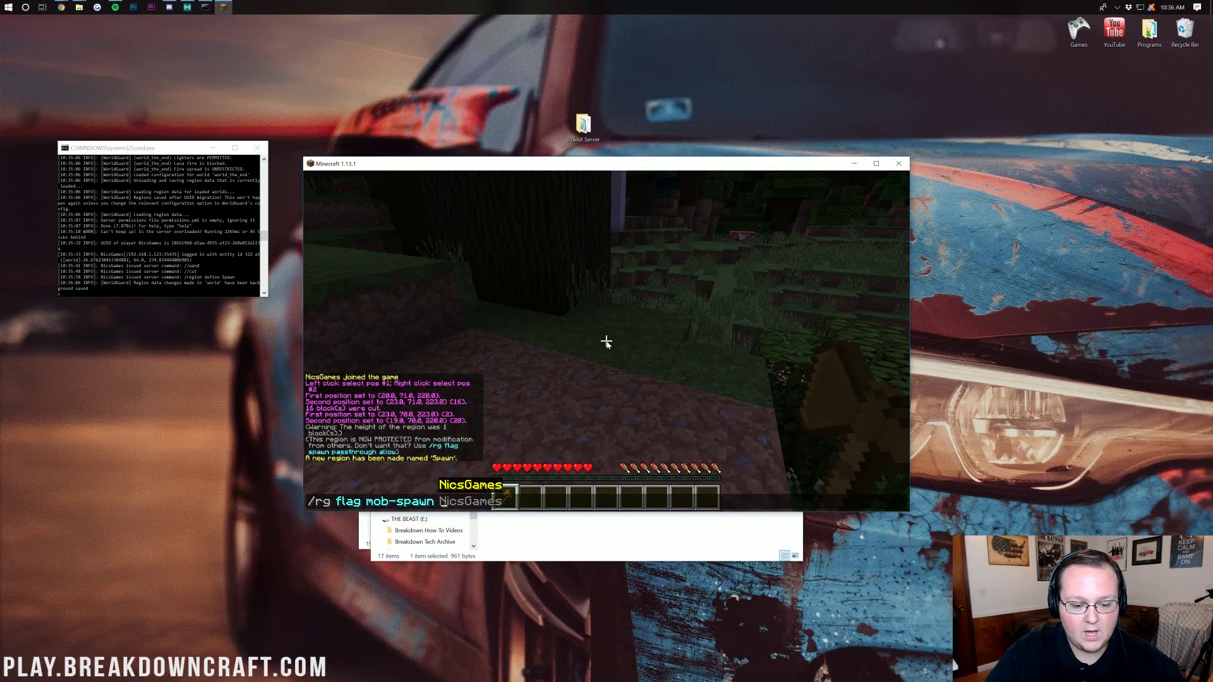
{"action": "type", "text": "false"}
{"action": "key", "text": "Return"}
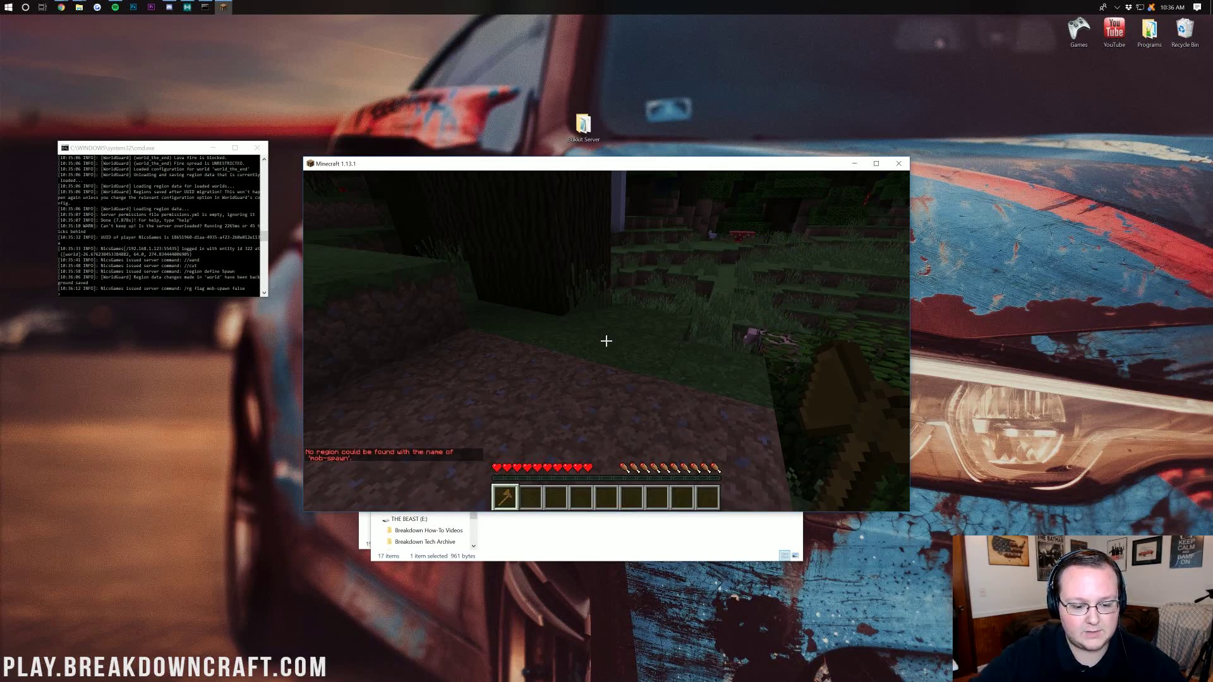
Step: Recall the last flag command, add the region name and try /rg flag spawn mob-spawn false
{"action": "key", "text": "t"}
{"action": "key", "text": "Up"}
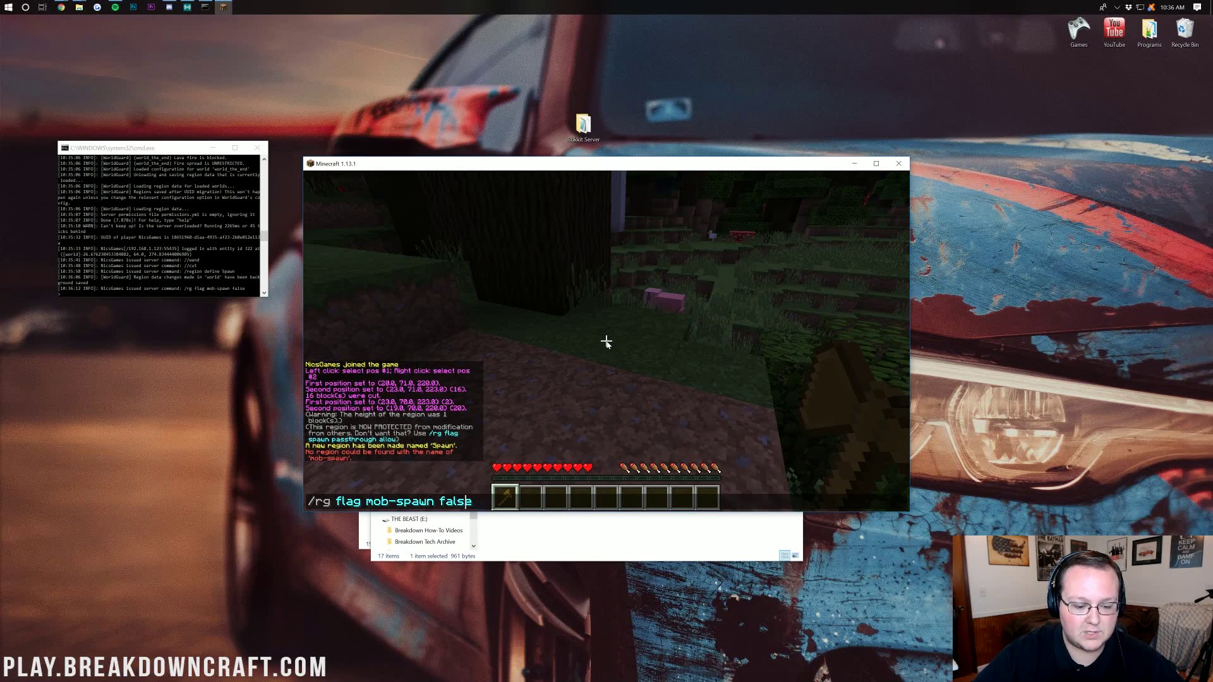
{"action": "key", "text": "Left"}
{"action": "key", "text": "Left"}
{"action": "key", "text": "Left"}
{"action": "key", "text": "Left"}
{"action": "key", "text": "Left"}
{"action": "key", "text": "Left"}
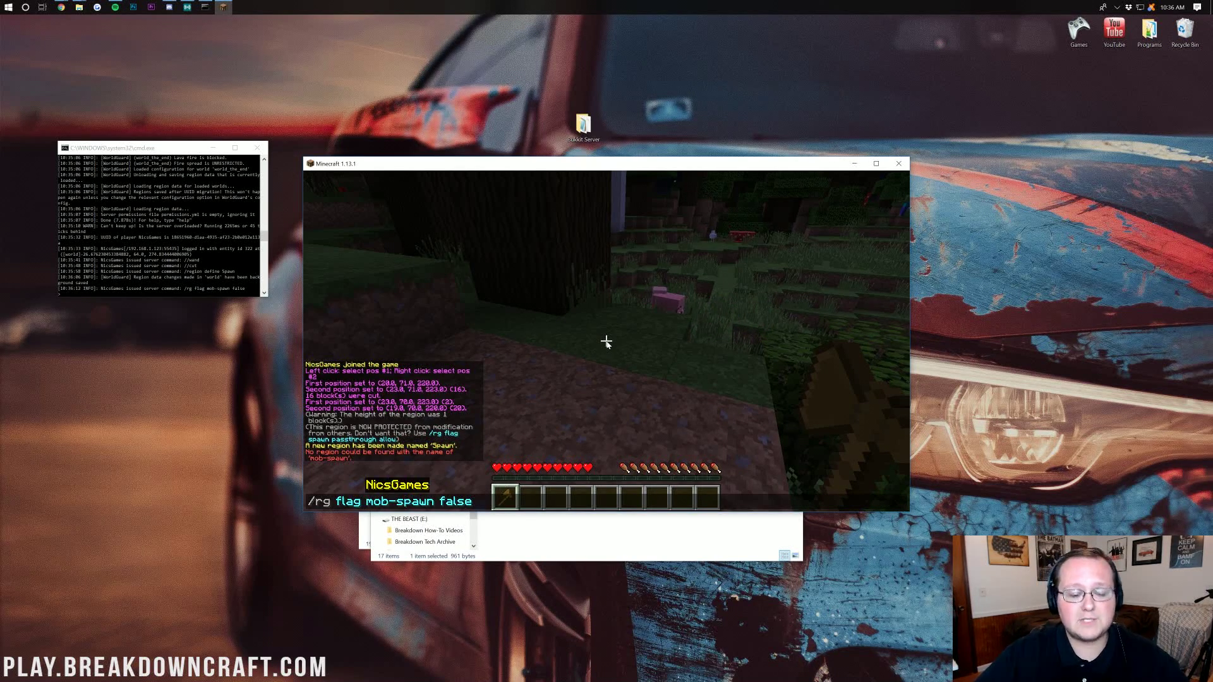
{"action": "type", "text": "spawn"}
{"action": "key", "text": "Return"}
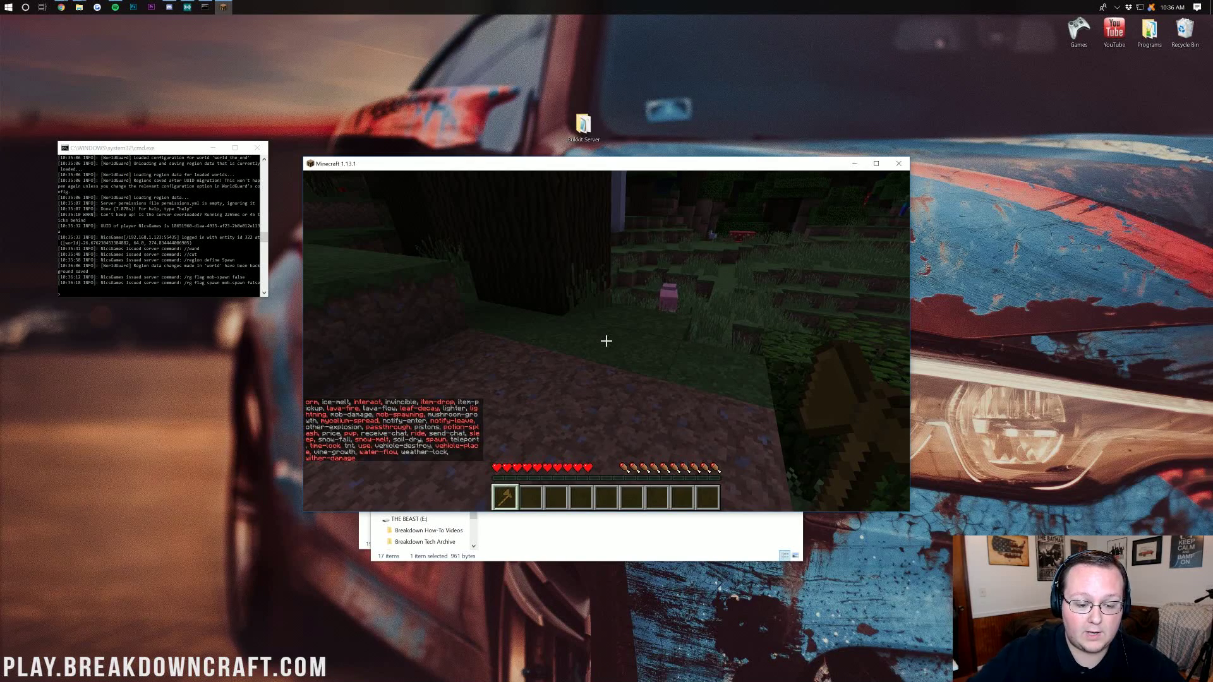
Step: Review the available flags in the chat, correct the flag name in the last command and try /rg flag spawn mob-spawning false
{"action": "key", "text": "t"}
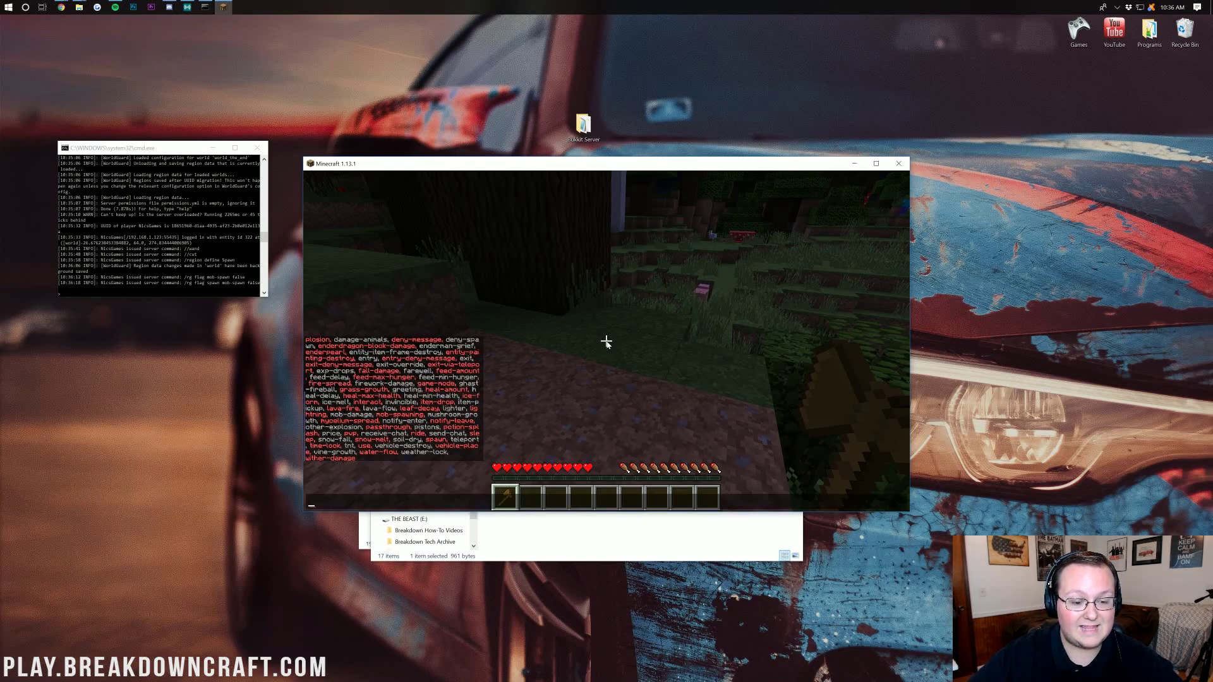
{"action": "scroll", "coordinate": [417, 366], "scroll_direction": "up", "scroll_amount": 1}
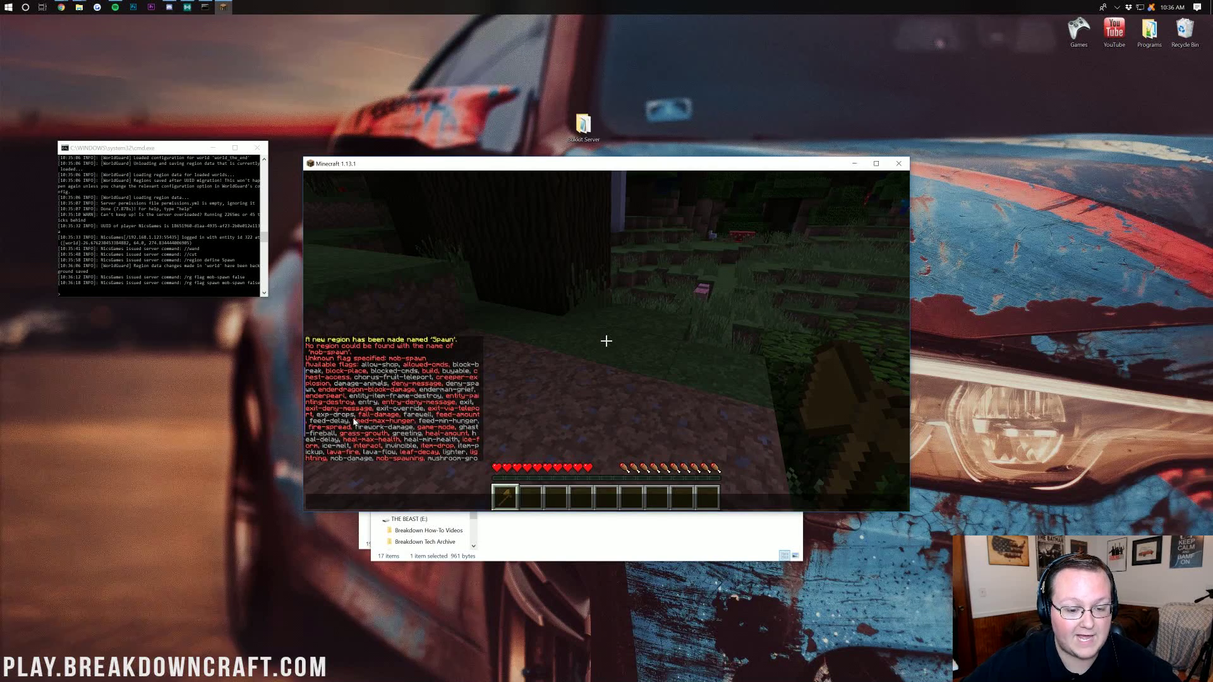
{"action": "scroll", "coordinate": [393, 394], "scroll_direction": "down", "scroll_amount": 1}
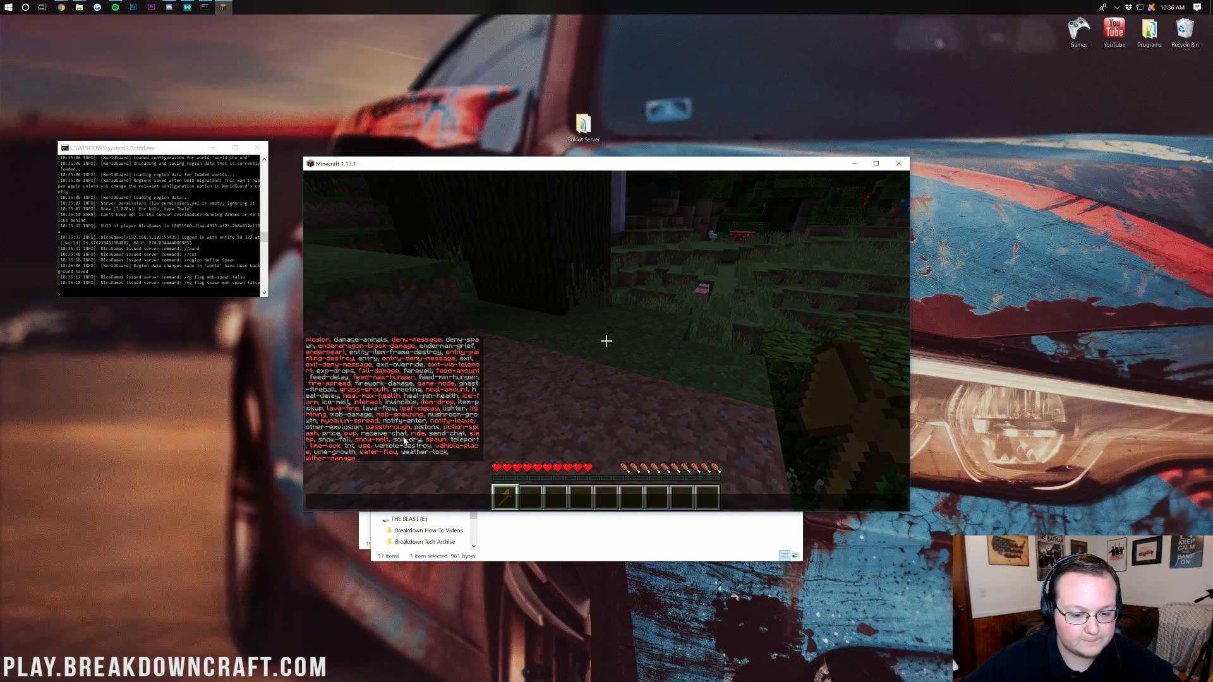
{"action": "key", "text": "Up"}
{"action": "key", "text": "Left"}
{"action": "key", "text": "Left"}
{"action": "key", "text": "Left"}
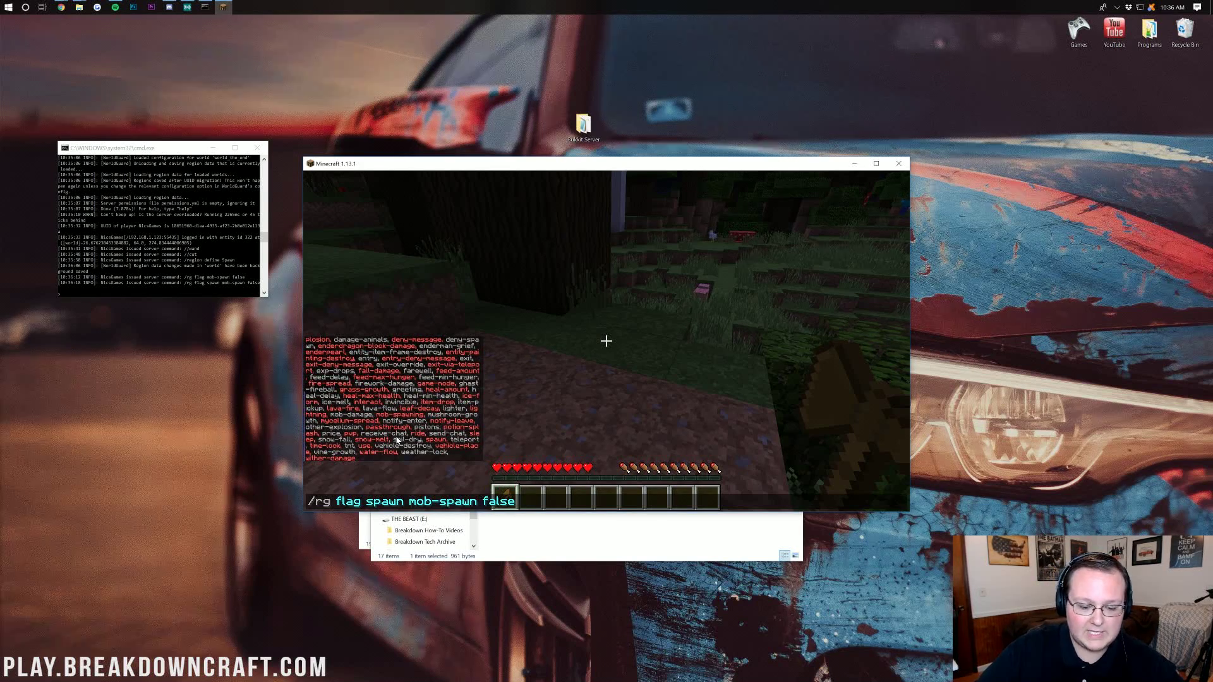
{"action": "type", "text": "ing"}
{"action": "key", "text": "Return"}
Step: Recall the flag command and deny mob spawning in the region with /rg flag spawn mob-spawning deny
{"action": "key", "text": "t"}
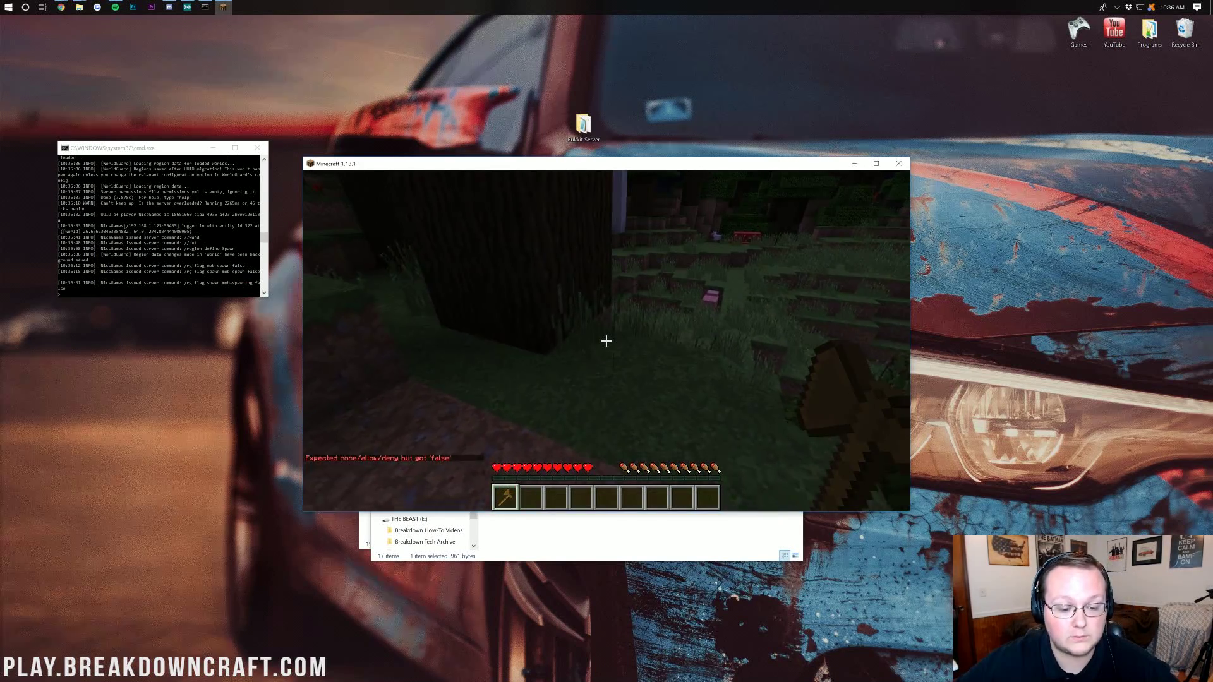
{"action": "key", "text": "Up"}
{"action": "key", "text": "BackSpace"}
{"action": "key", "text": "BackSpace"}
{"action": "type", "text": "deny"}
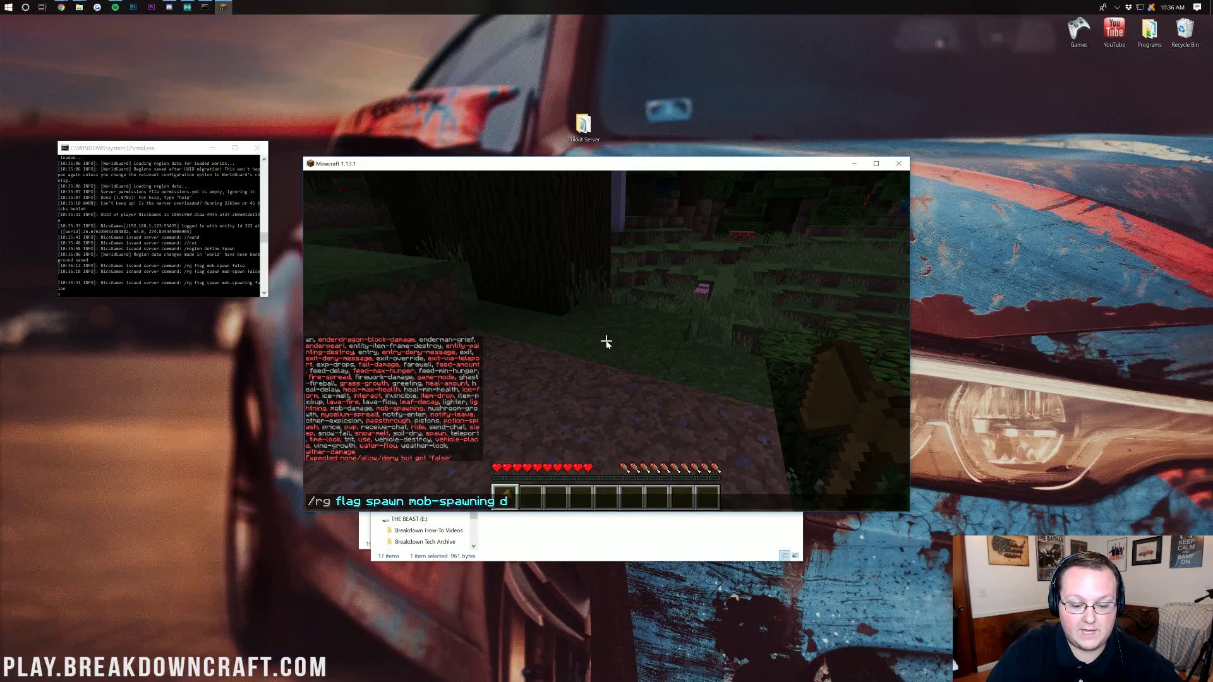
{"action": "key", "text": "Return"}
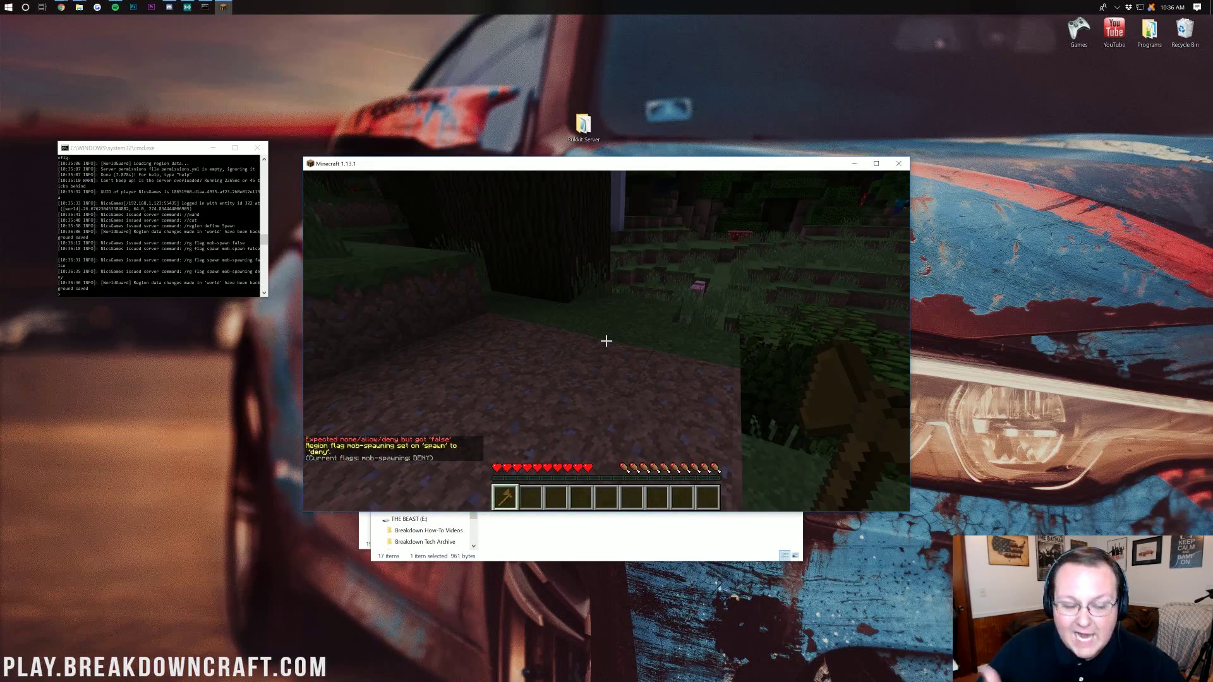
{"action": "key", "text": "t"}
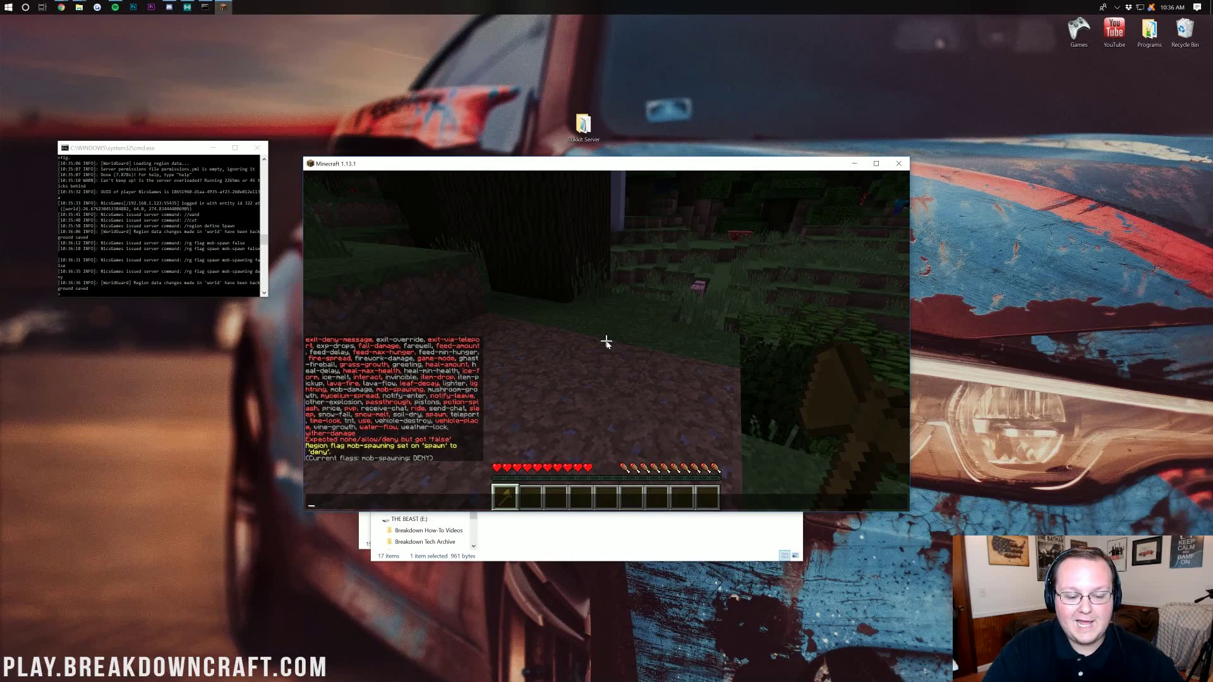
{"action": "key", "text": "Up"}
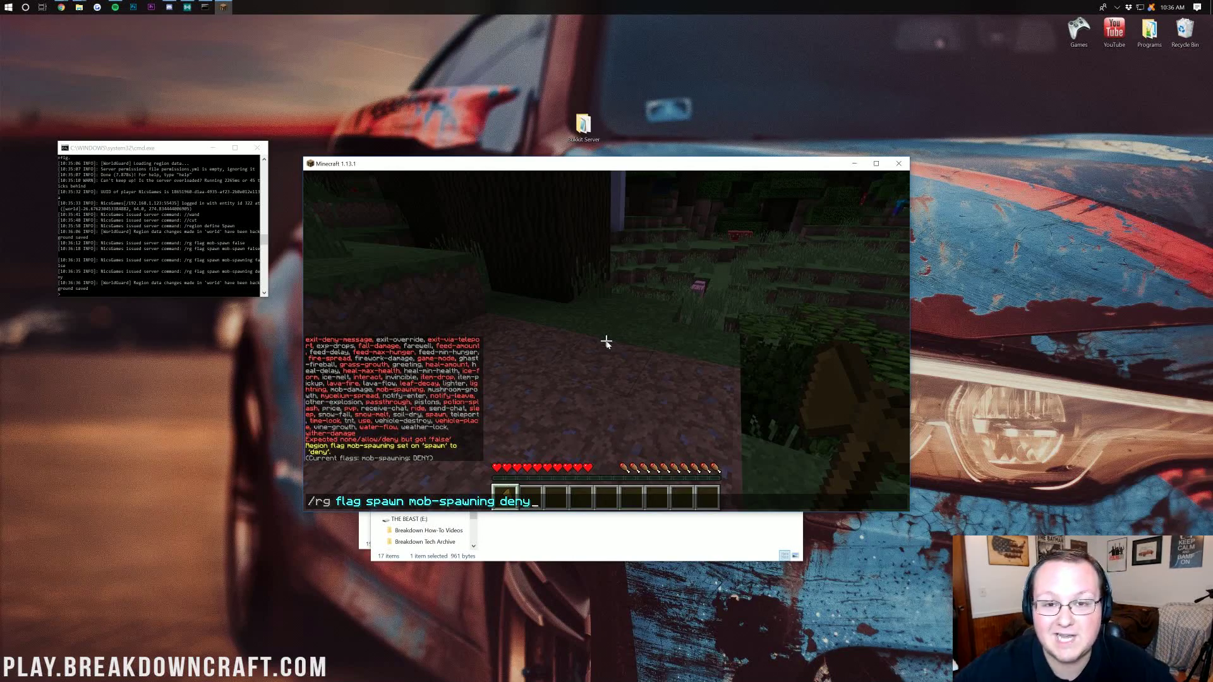
{"action": "key", "text": "Escape"}
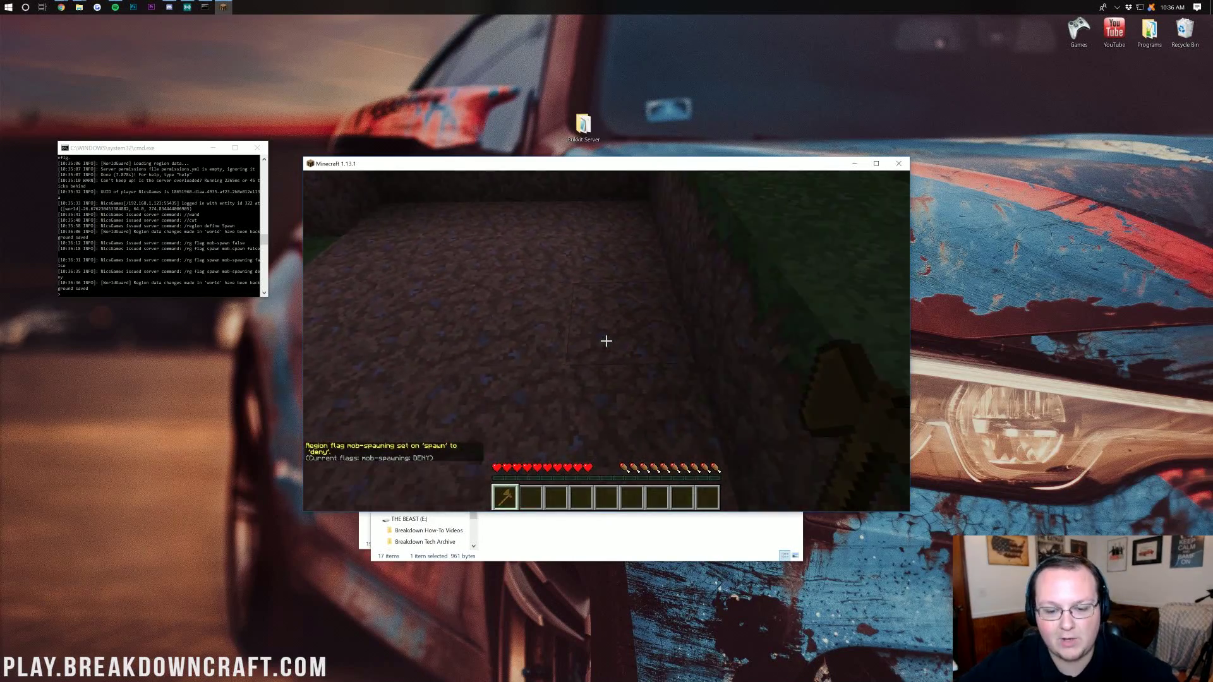
Step: Remove the player's operator status with the deop command in the server console, then return to the game
{"action": "key", "text": "e"}
{"action": "left_click", "coordinate": [189, 253]}
{"action": "type", "text": "de"}
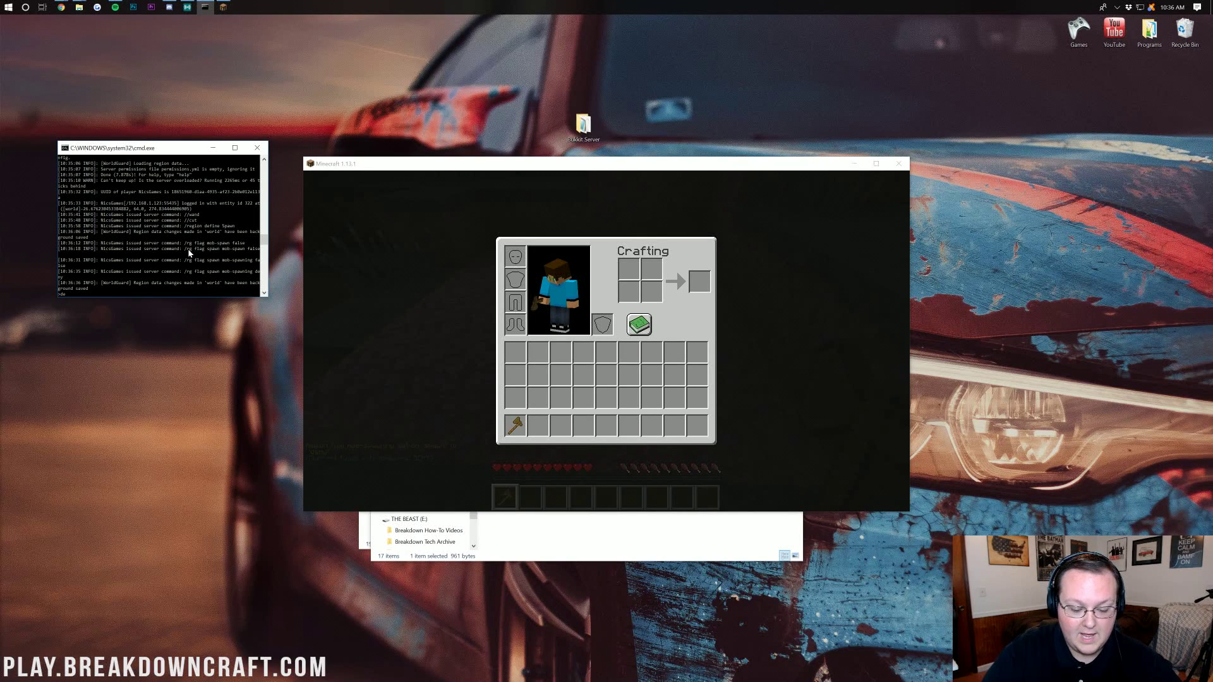
{"action": "type", "text": "op nic"}
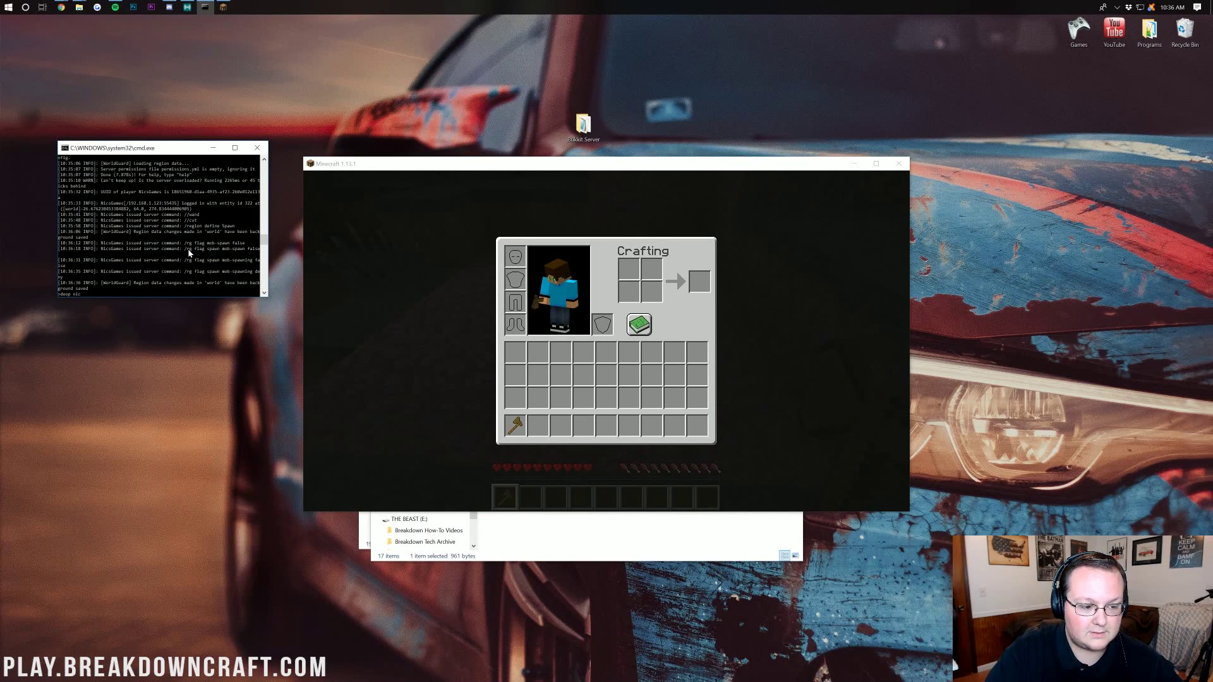
{"action": "type", "text": "sgames"}
{"action": "key", "text": "Return"}
{"action": "left_click", "coordinate": [366, 363]}
{"action": "key", "text": "e"}
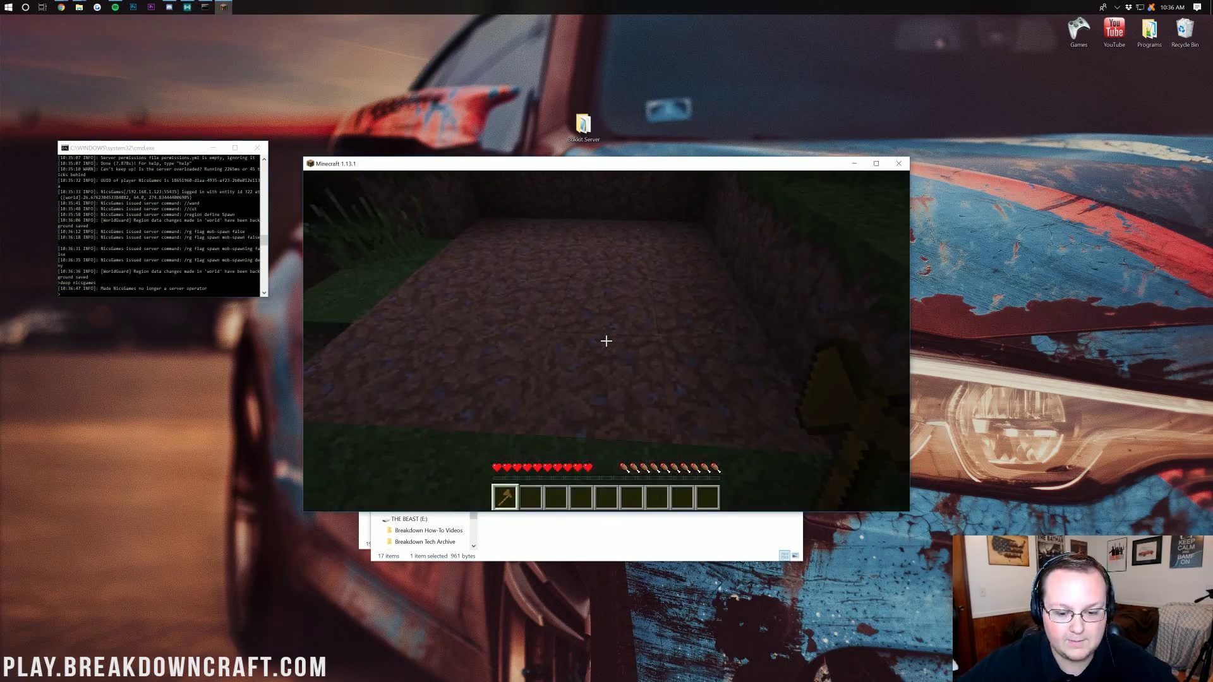
Step: Test the Spawn region's protection by trying to break its dirt blocks with an empty hand, and walk away from it
{"action": "scroll", "coordinate": [607, 341], "scroll_direction": "down", "scroll_amount": 1}
{"action": "left_click", "coordinate": [607, 341]}
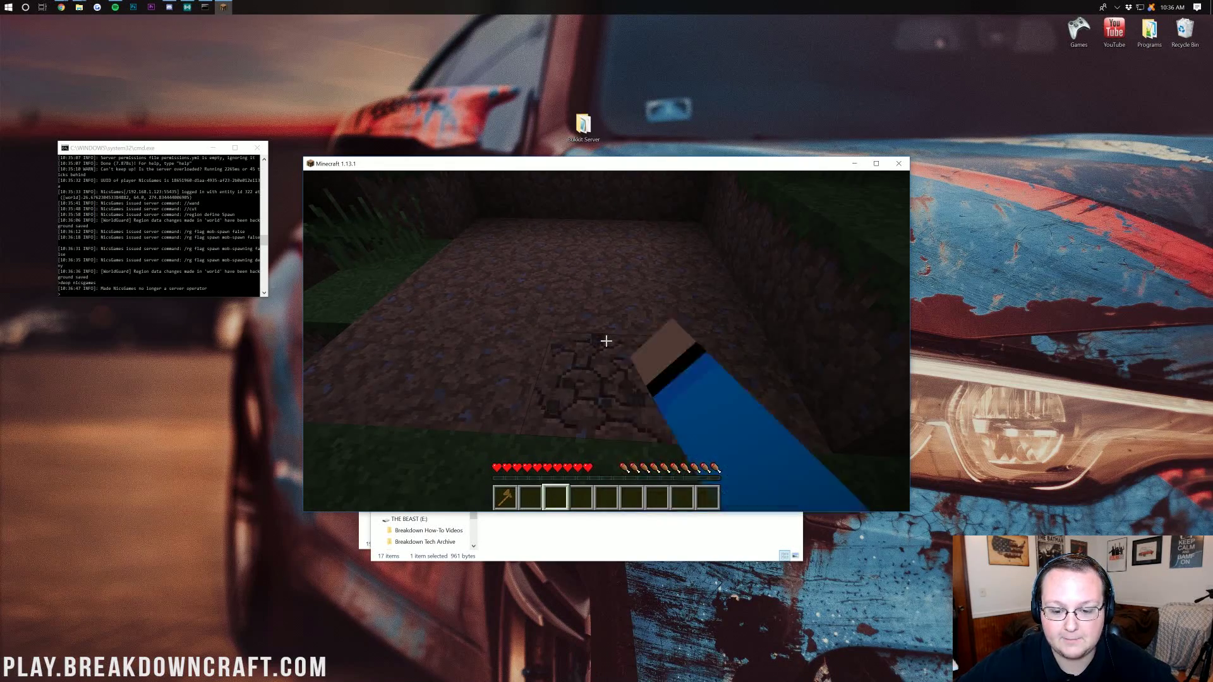
{"action": "left_click", "coordinate": [607, 341]}
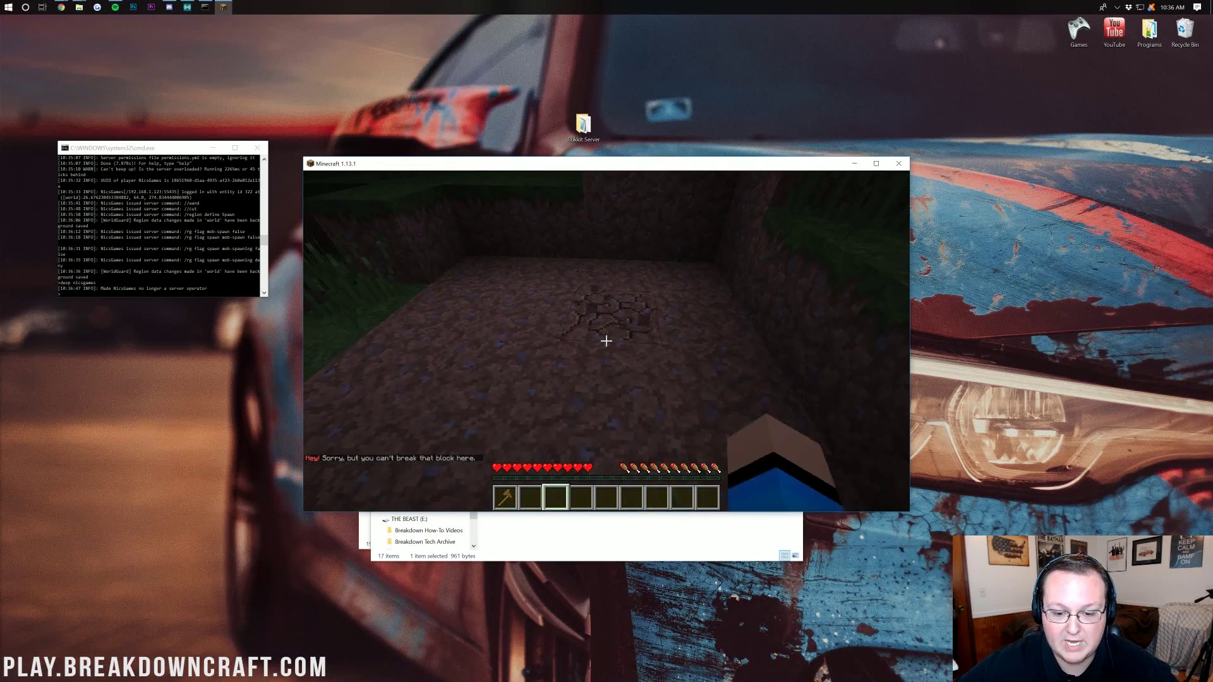
{"action": "left_click", "coordinate": [607, 341]}
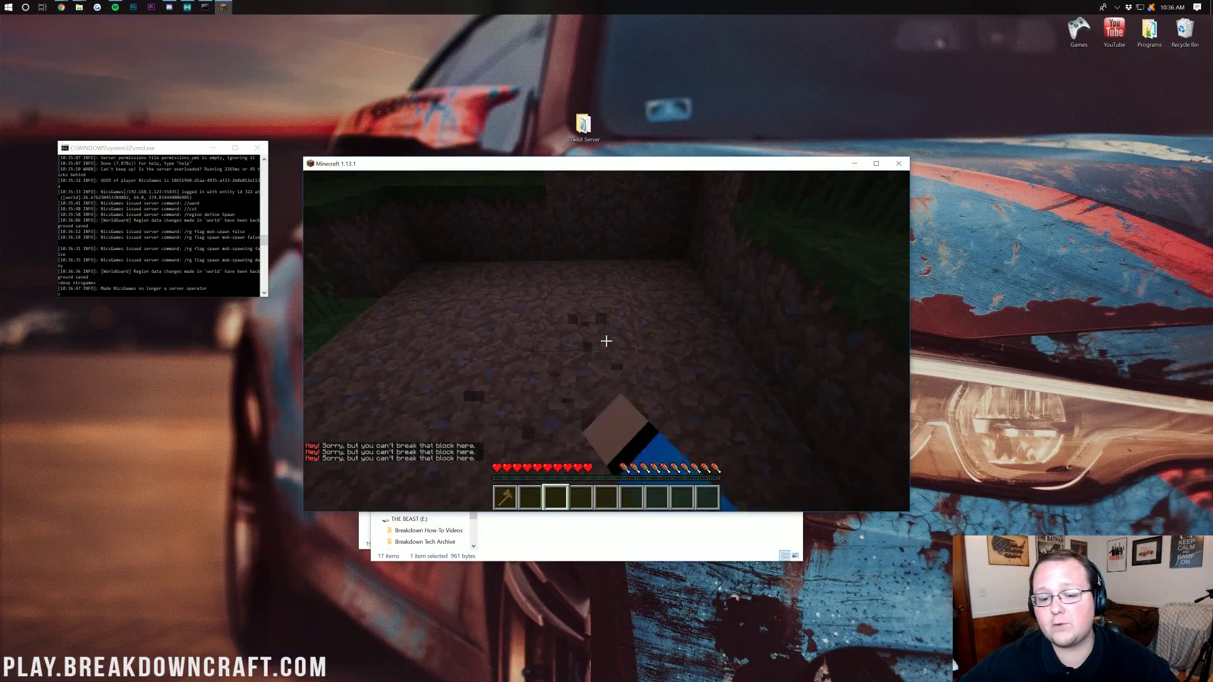
{"action": "left_click", "coordinate": [607, 341]}
{"action": "left_click", "coordinate": [607, 341]}
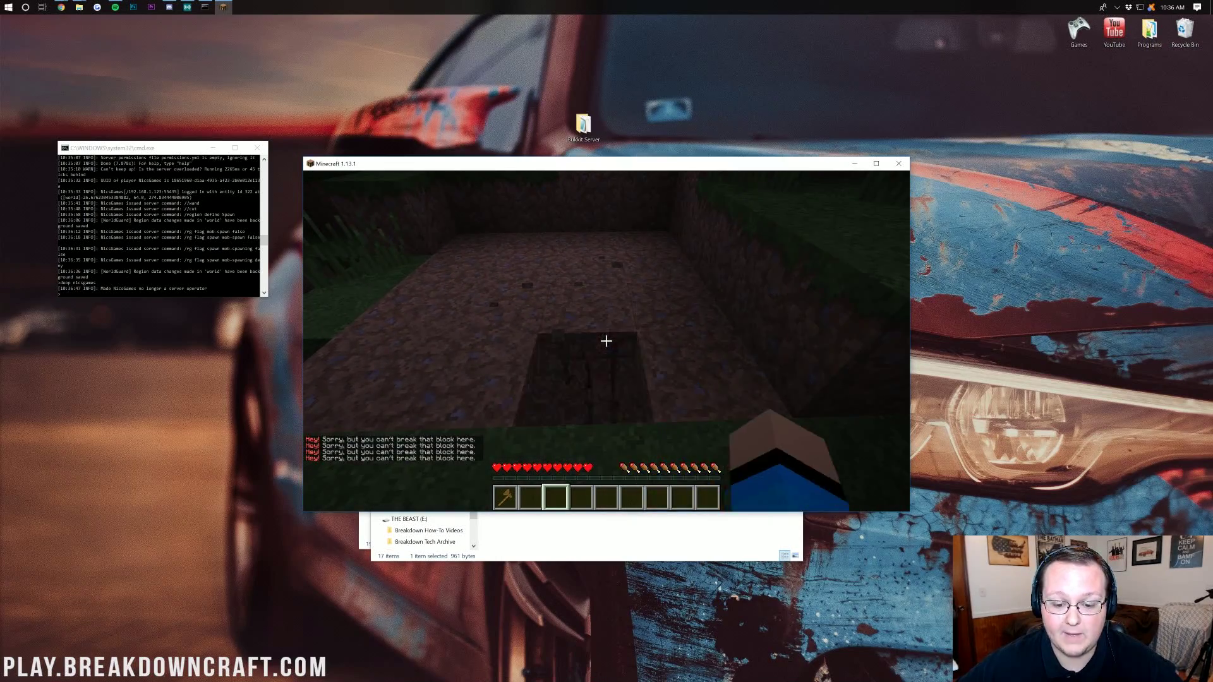
{"action": "key", "text": "w"}
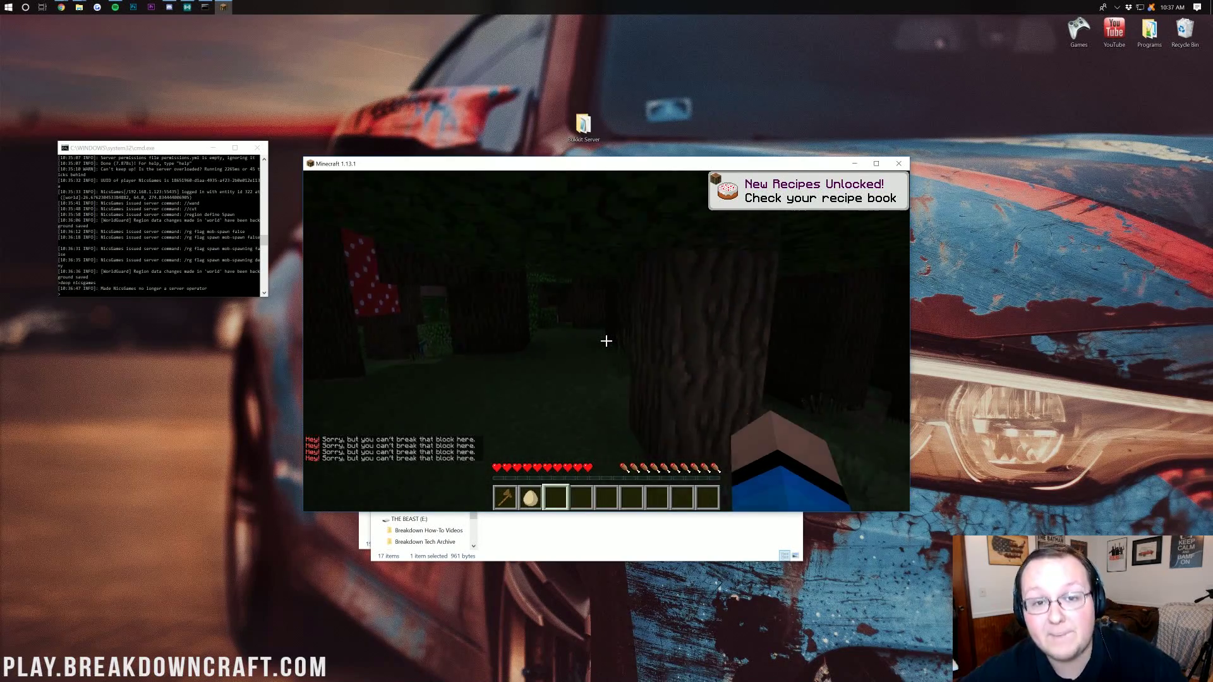
Step: Leave the game view and open the plugins folder inside the Bukkit Server folder on the desktop
{"action": "key", "text": "e"}
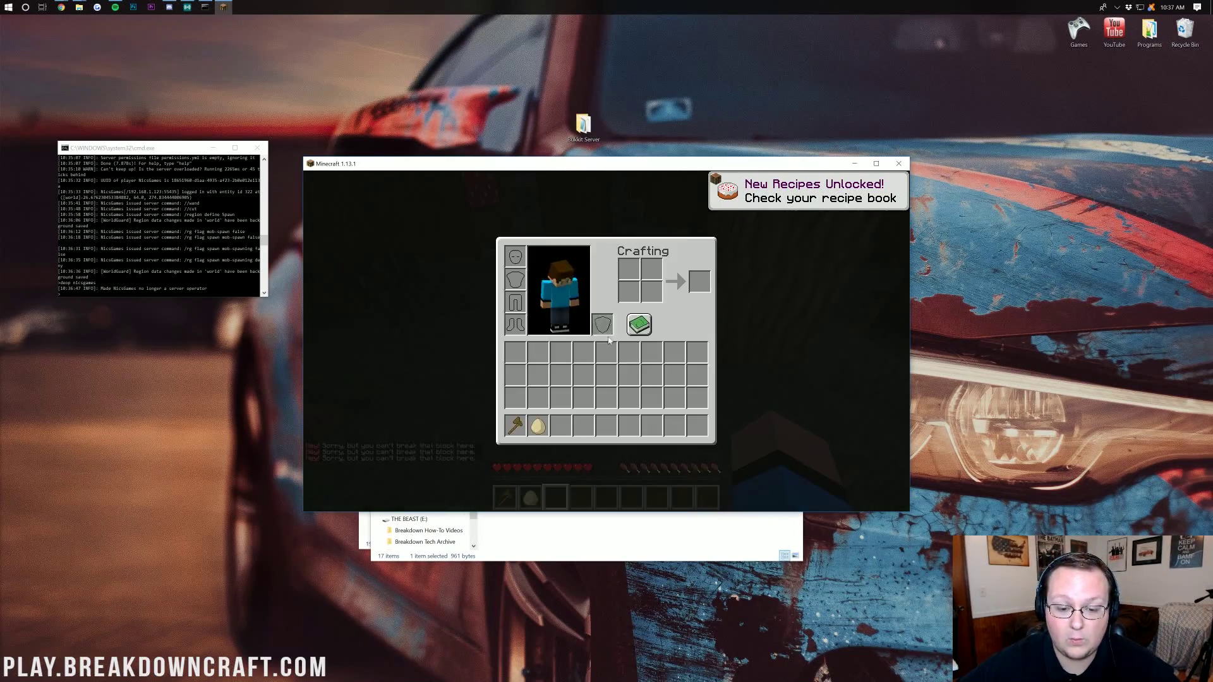
{"action": "left_click", "coordinate": [695, 534]}
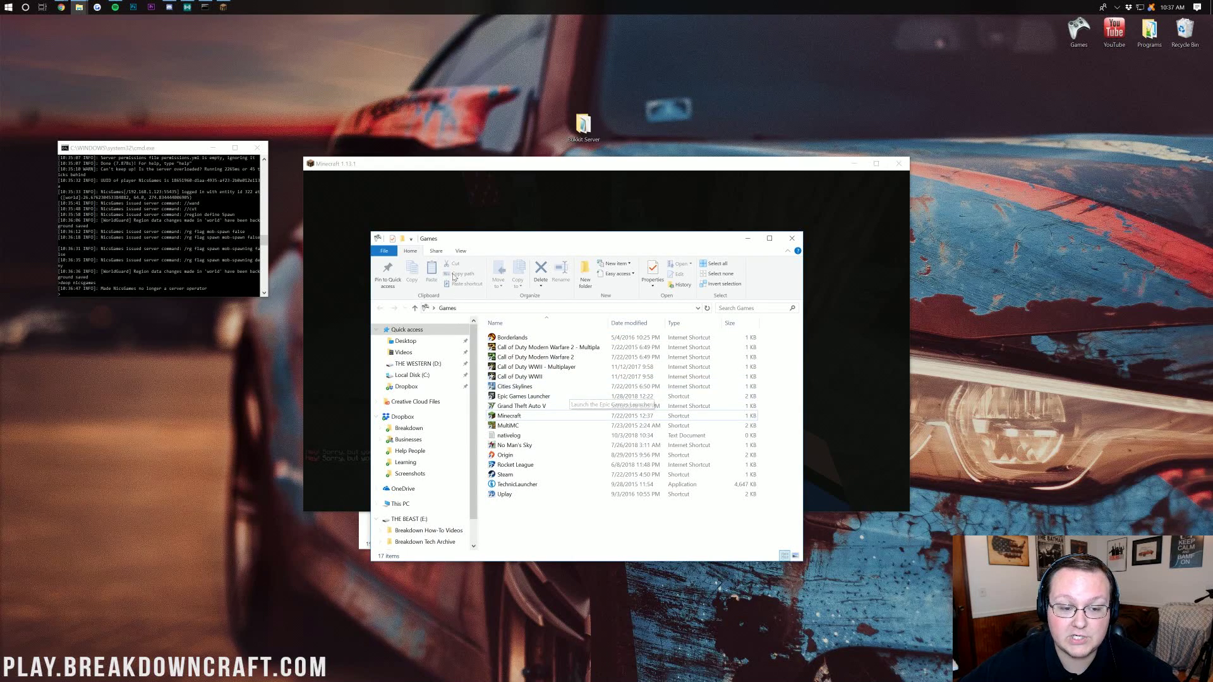
{"action": "double_click", "coordinate": [595, 134]}
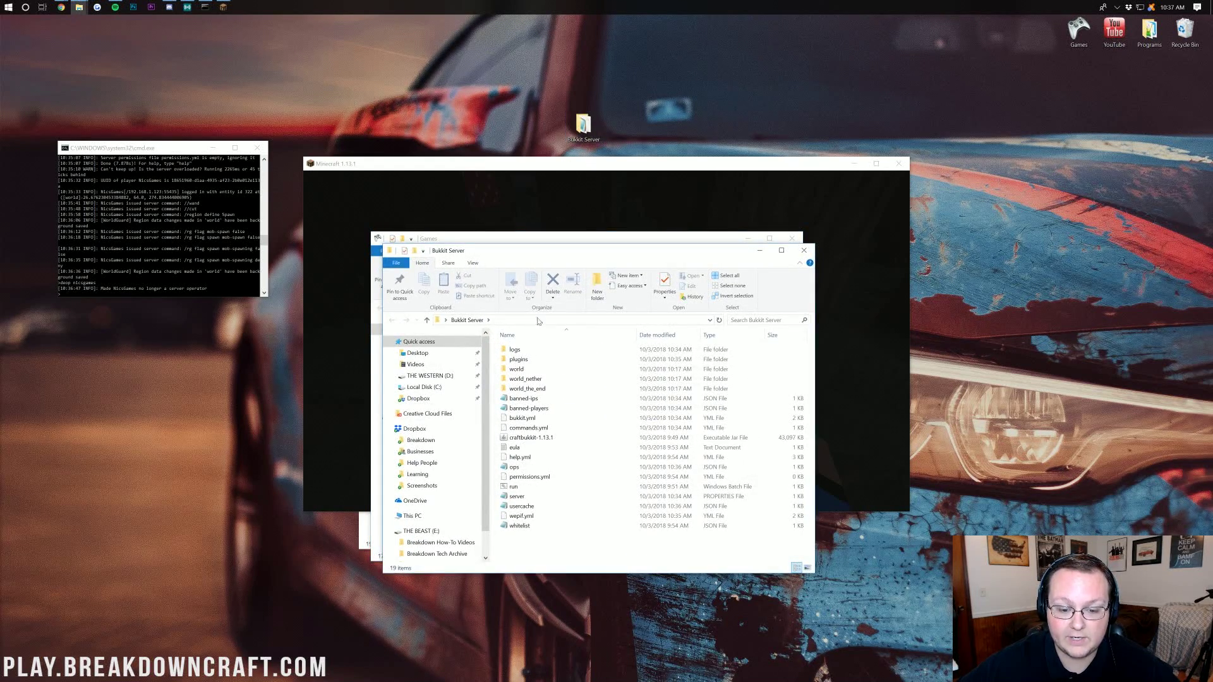
{"action": "double_click", "coordinate": [534, 359]}
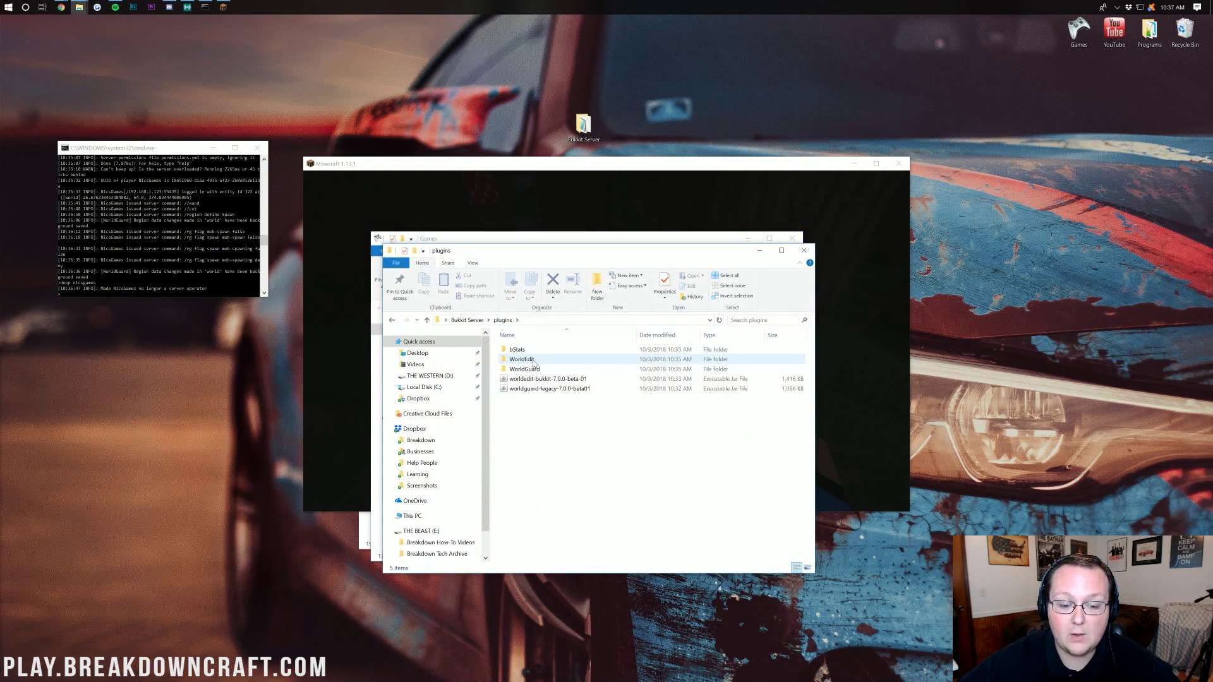
Step: Check the contents of the WorldEdit and WorldGuard plugin folders, ending in the WorldEdit folder
{"action": "double_click", "coordinate": [535, 359]}
{"action": "key", "text": "alt+Left"}
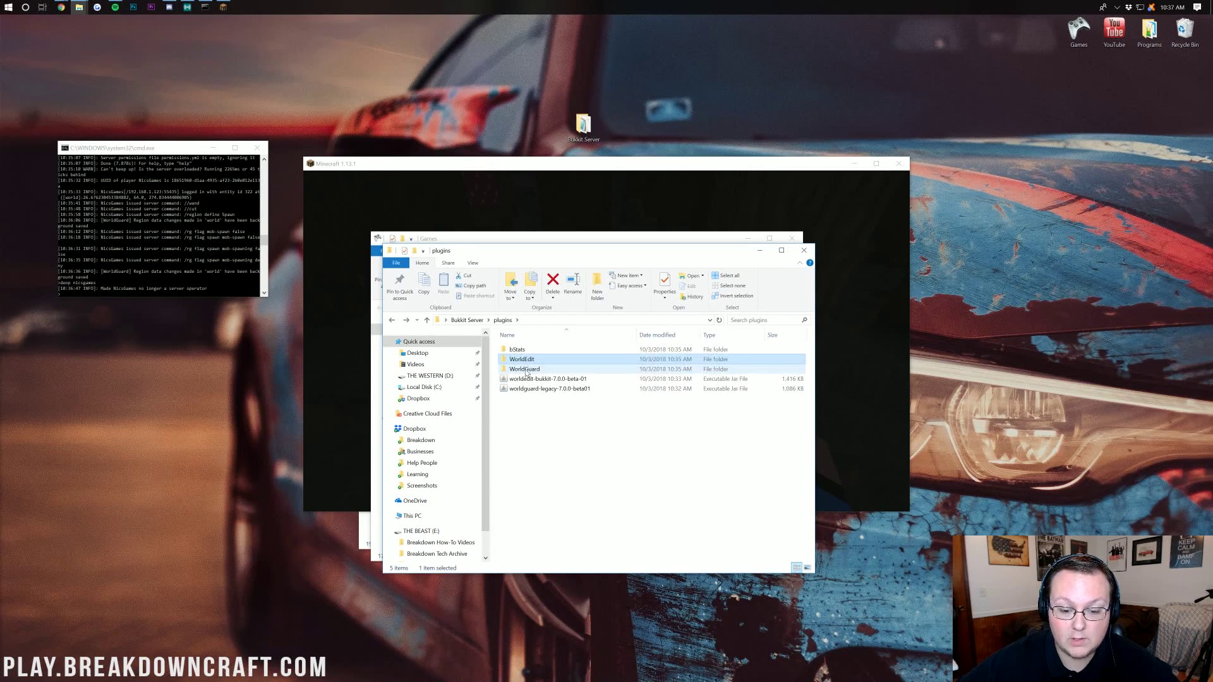
{"action": "double_click", "coordinate": [526, 370]}
{"action": "left_click", "coordinate": [524, 360]}
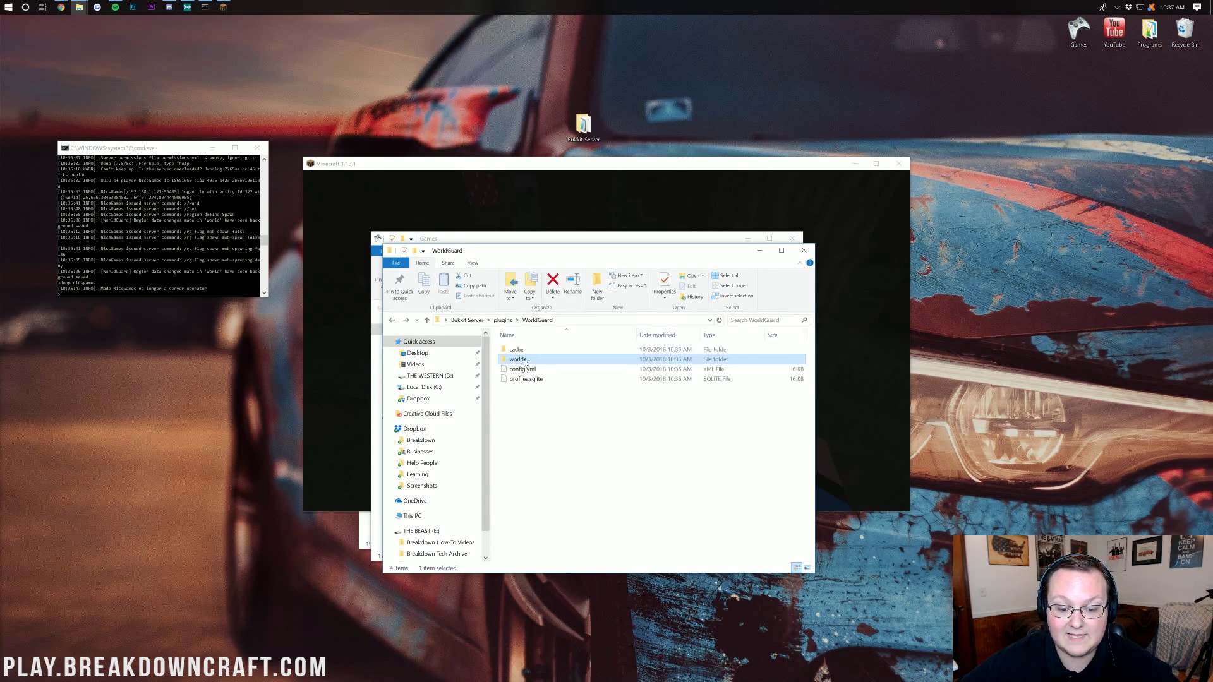
{"action": "key", "text": "alt+Left"}
{"action": "double_click", "coordinate": [524, 360]}
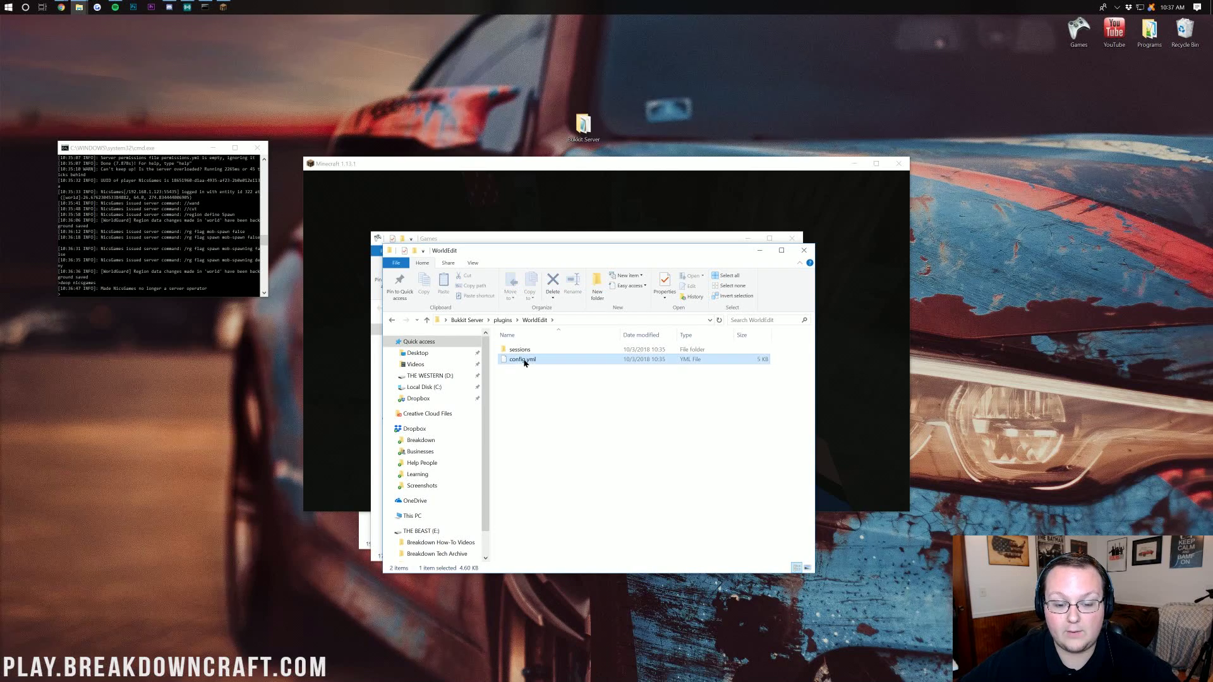
Step: Open WorldEdit's config.yml in Notepad++, move its window fully into view and examine the limits, disallowed blocks and logging settings
{"action": "right_click", "coordinate": [524, 361]}
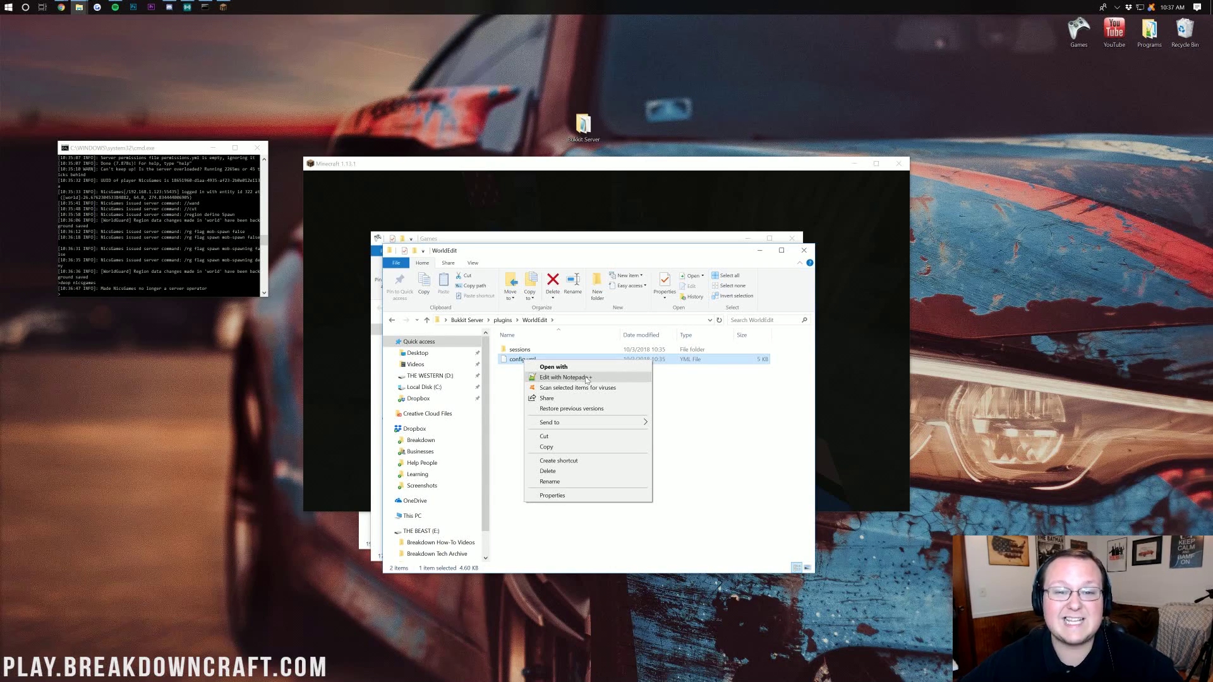
{"action": "left_click", "coordinate": [587, 378]}
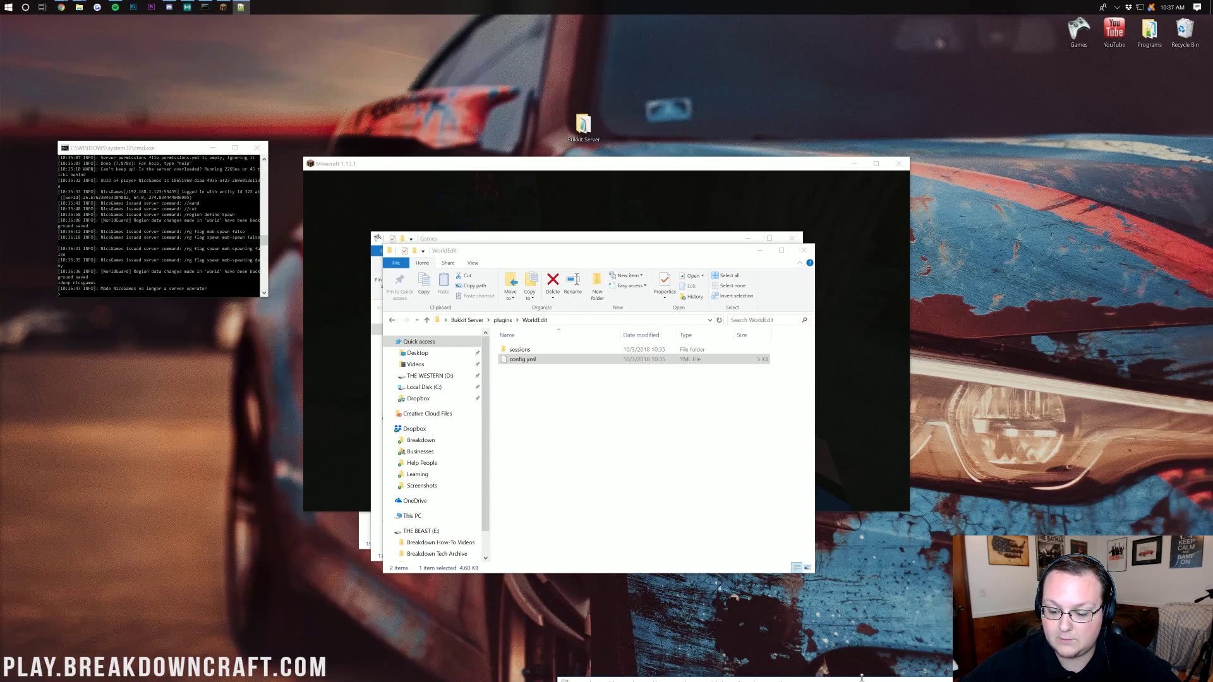
{"action": "left_click_drag", "start_coordinate": [862, 678], "coordinate": [854, 504]}
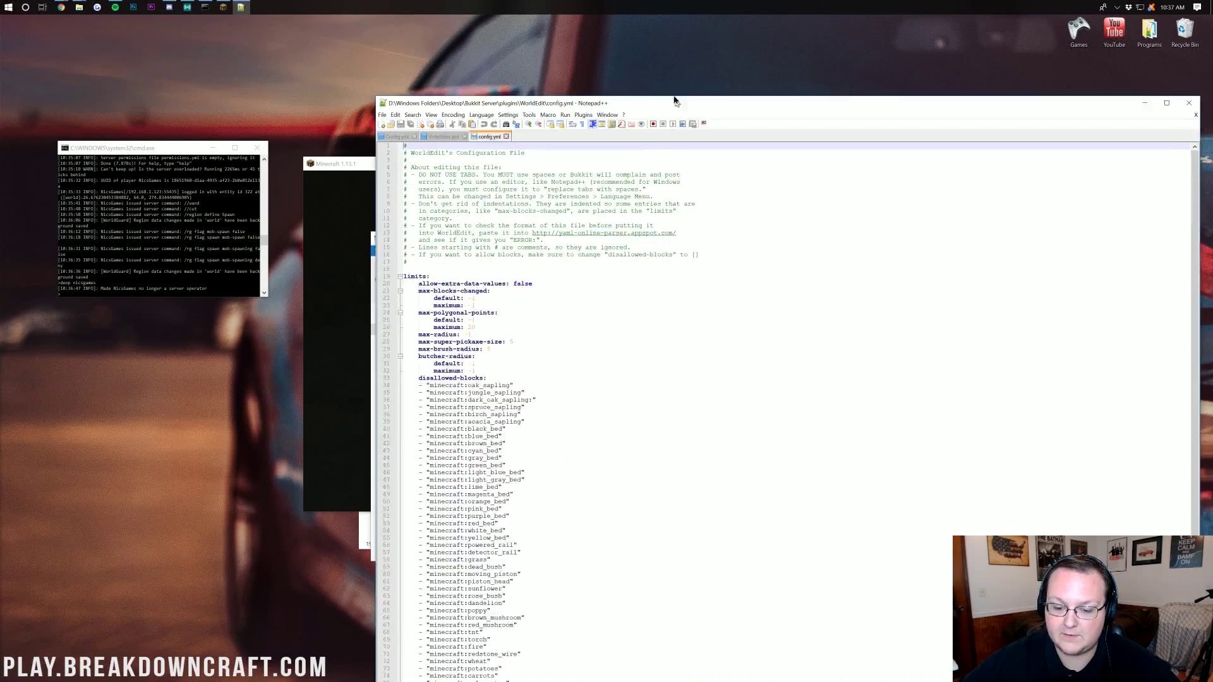
{"action": "left_click_drag", "start_coordinate": [675, 101], "coordinate": [641, 25]}
{"action": "scroll", "coordinate": [641, 25], "scroll_direction": "down", "scroll_amount": 12}
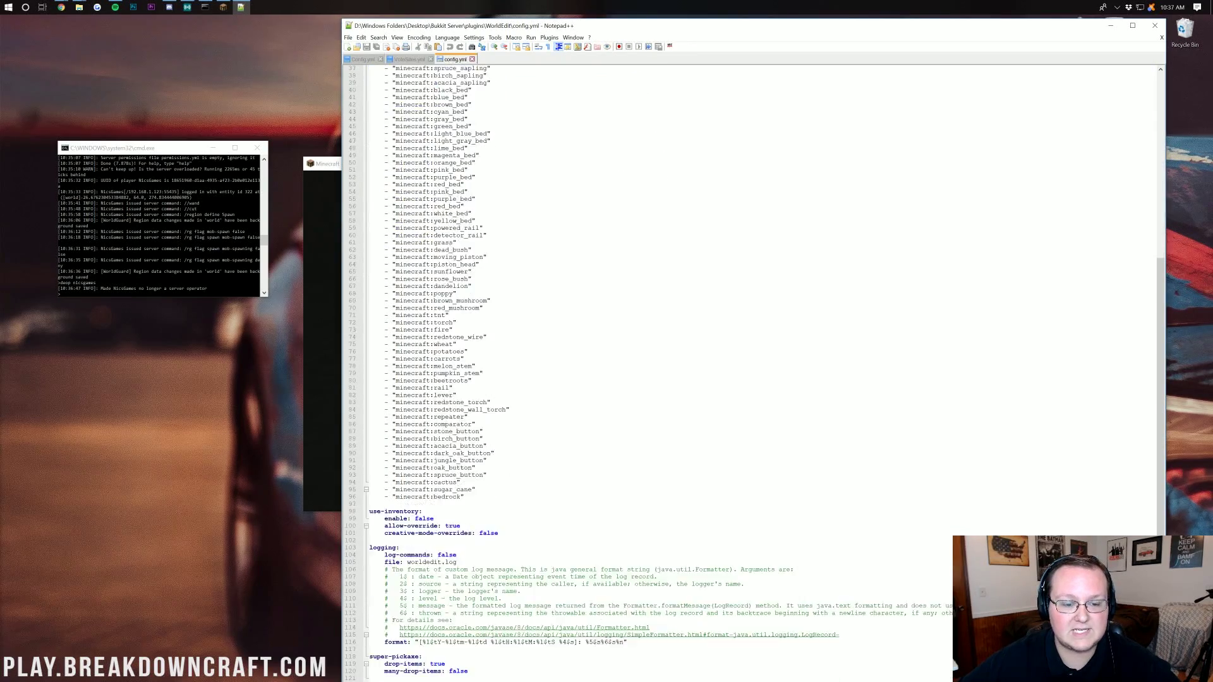
{"action": "scroll", "coordinate": [752, 373], "scroll_direction": "down", "scroll_amount": 2}
{"action": "scroll", "coordinate": [751, 373], "scroll_direction": "up", "scroll_amount": 14}
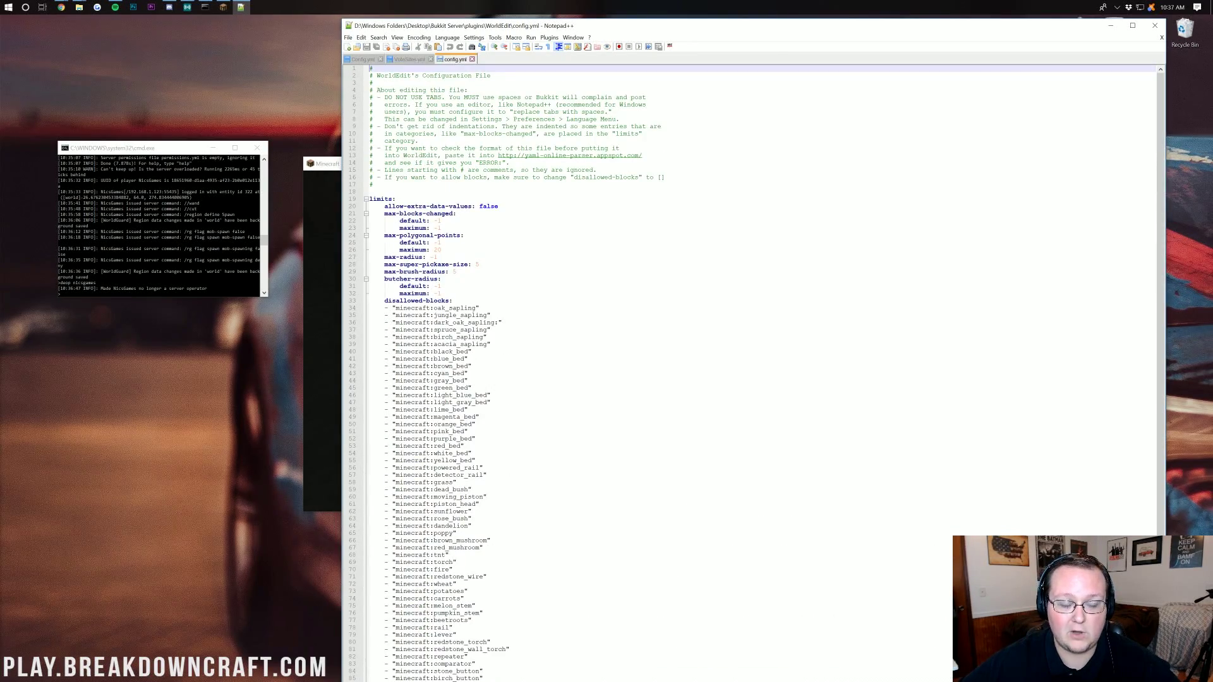
{"action": "scroll", "coordinate": [752, 372], "scroll_direction": "down", "scroll_amount": 14}
{"action": "scroll", "coordinate": [752, 372], "scroll_direction": "up", "scroll_amount": 14}
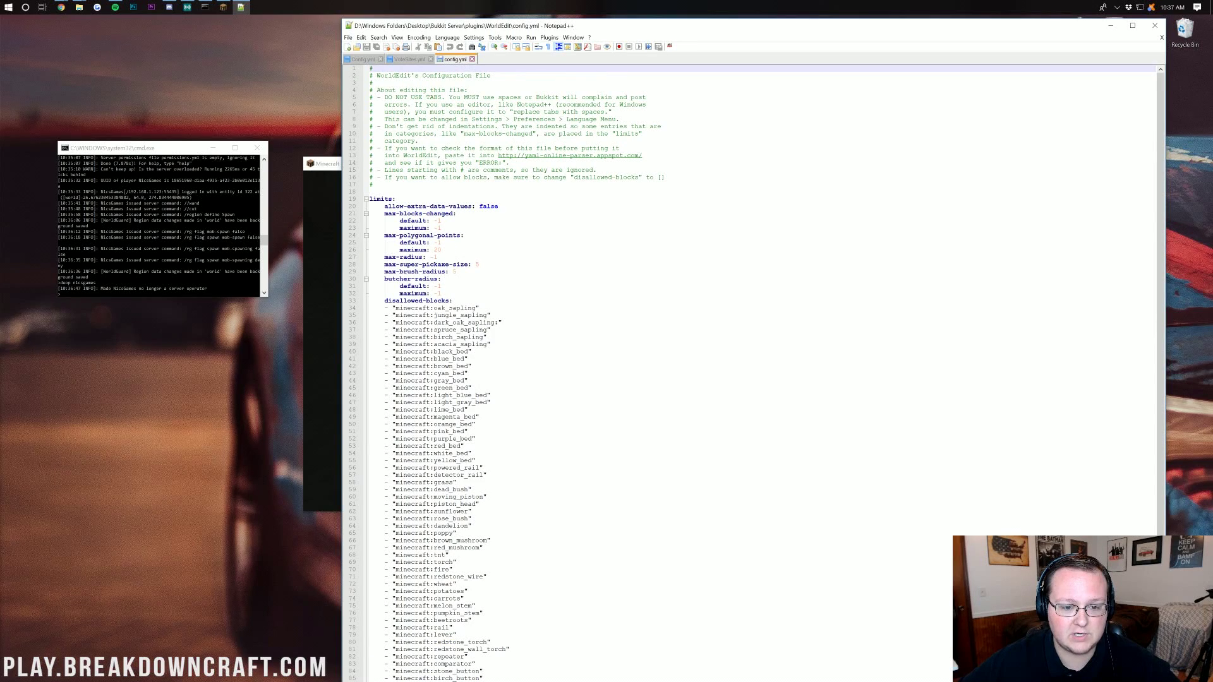